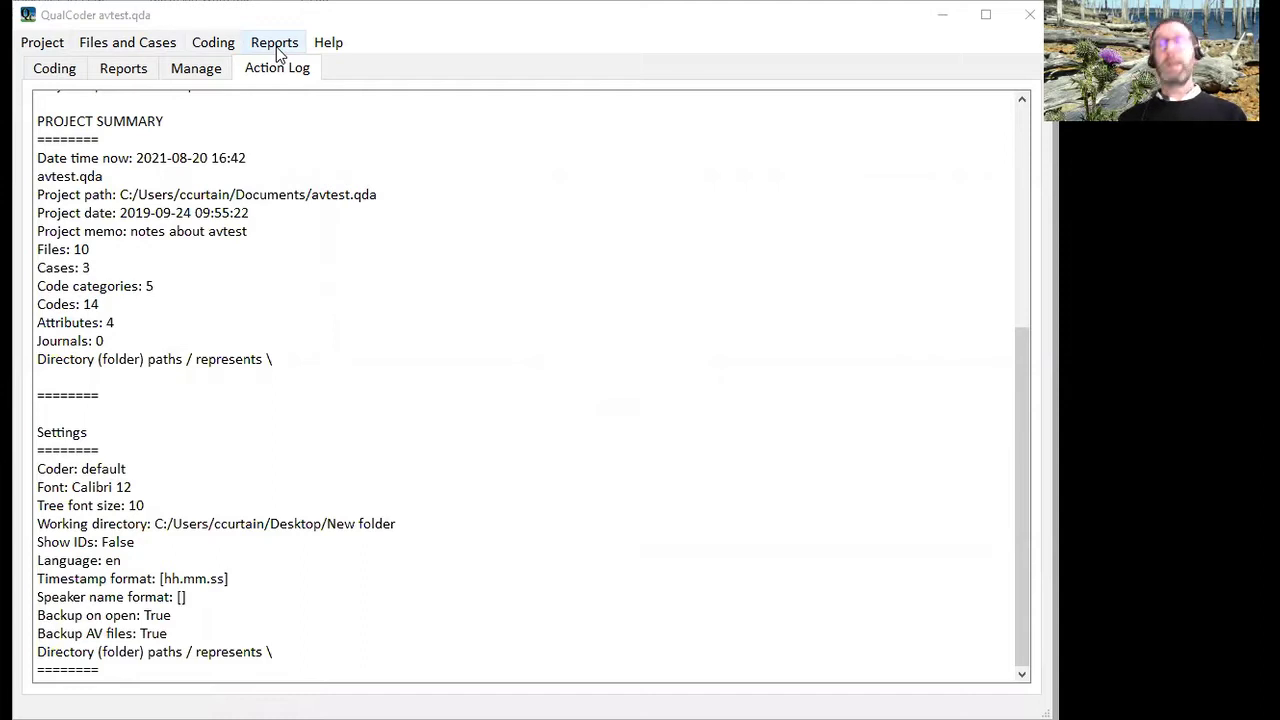
# Step: Open the coding reports and shrink the file and case lists to give the code tree more room
pyautogui.click(276, 45)
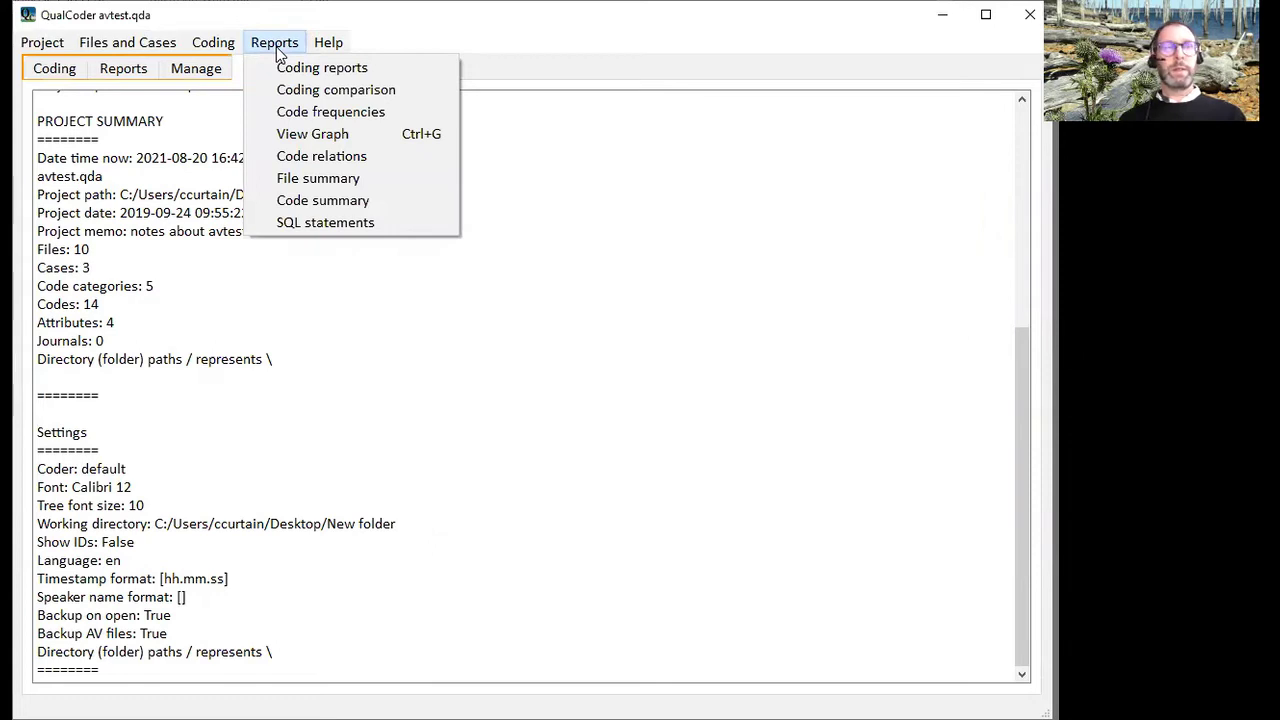
pyautogui.click(394, 74)
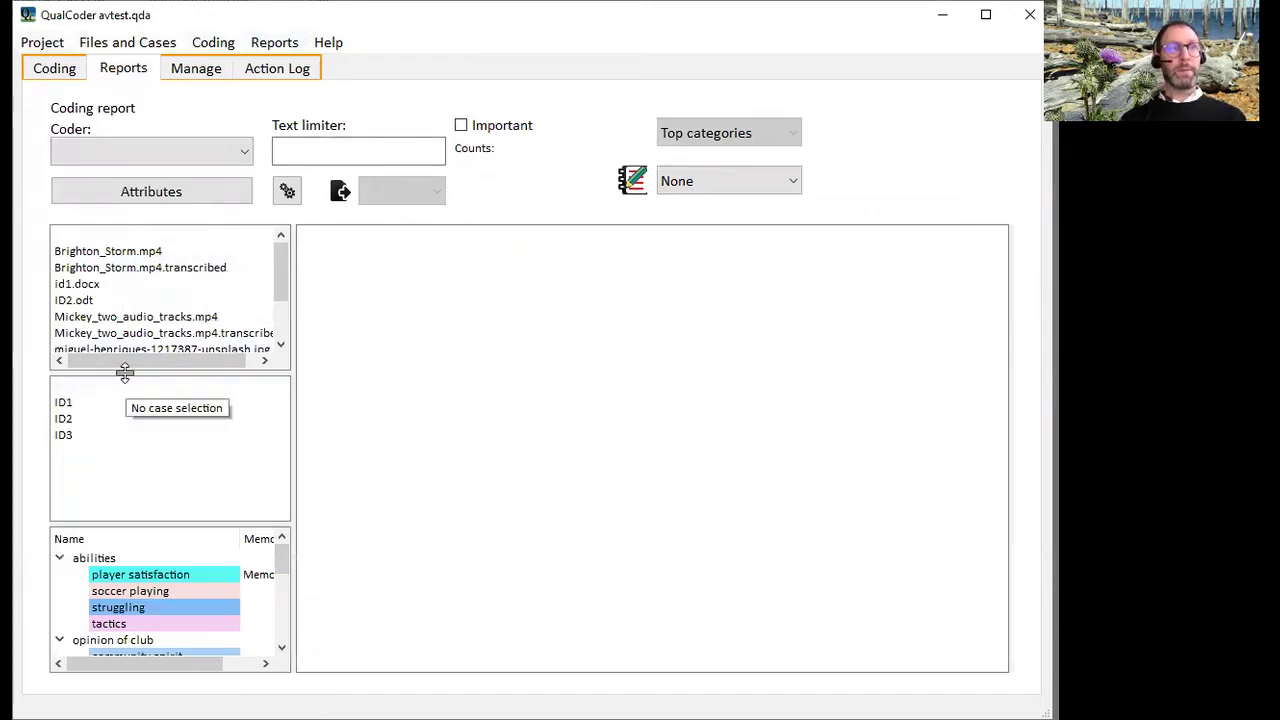
pyautogui.moveTo(124, 372); pyautogui.dragTo(114, 346)
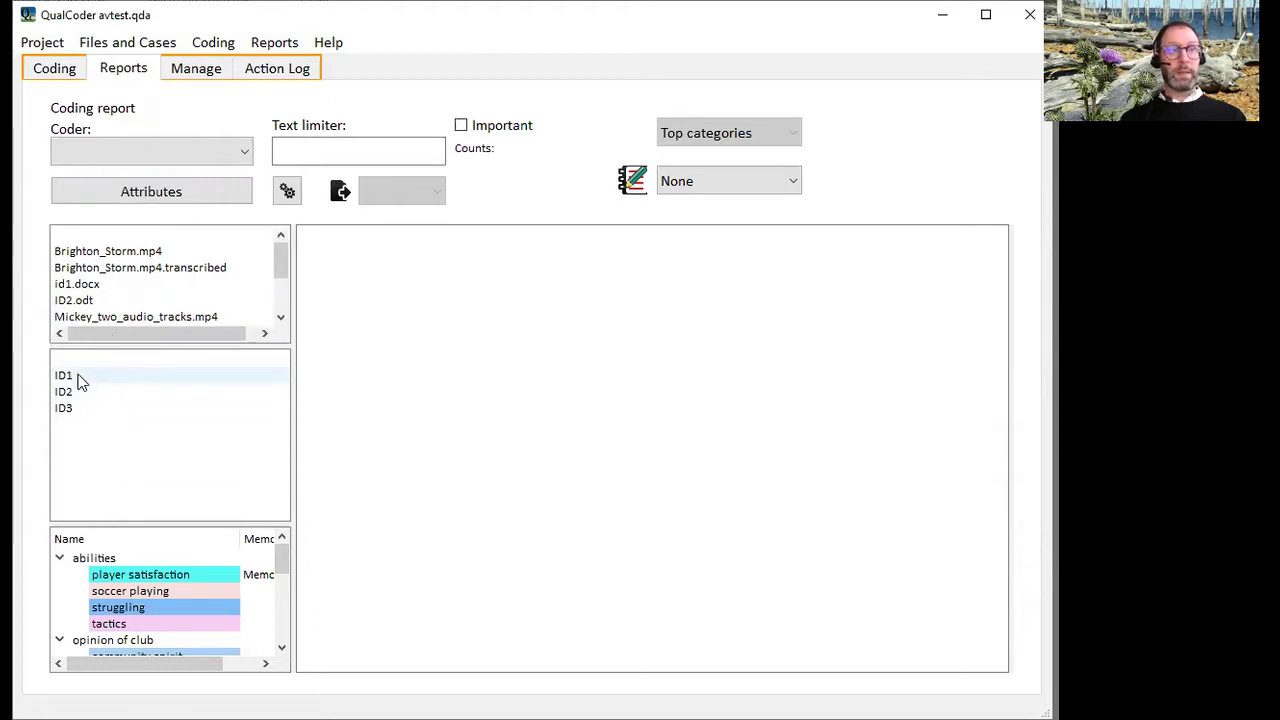
pyautogui.moveTo(154, 522); pyautogui.dragTo(148, 433)
pyautogui.scroll(-3, 145, 524)
pyautogui.scroll(3, 145, 524)
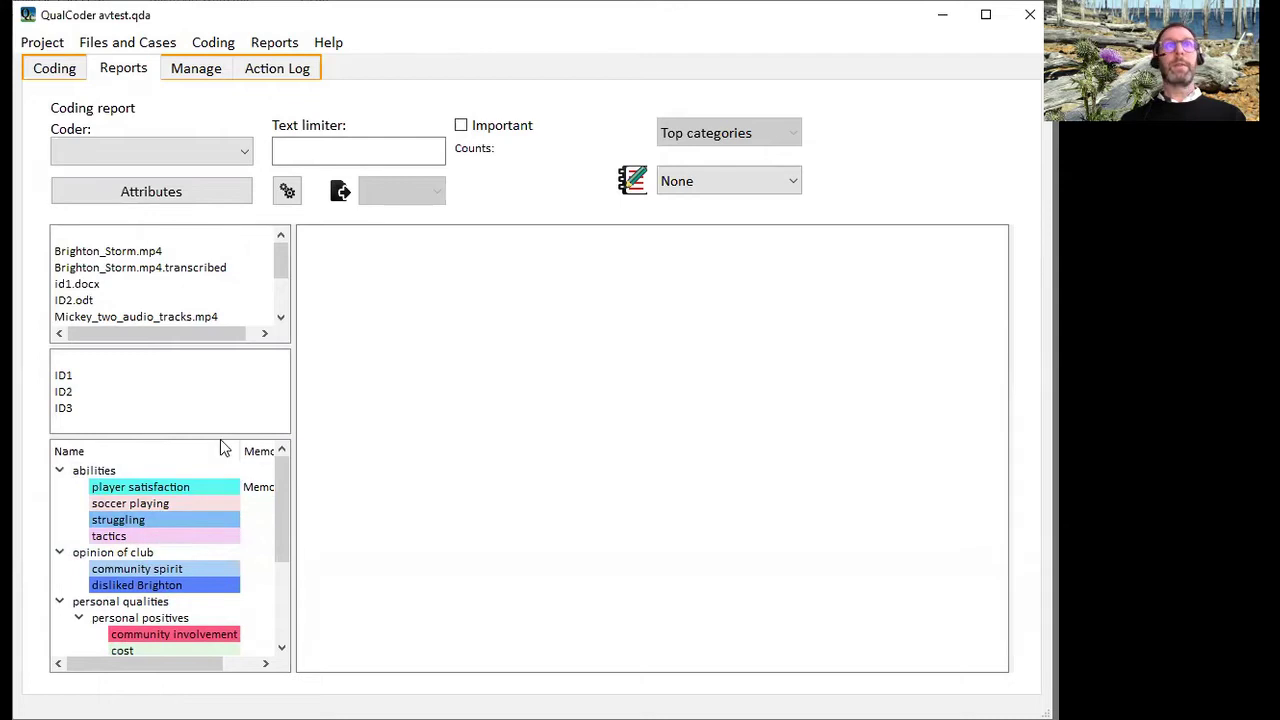
# Step: Run a coding report for the abilities category and its codes across all files, leaving the coder blank
pyautogui.click(110, 476)
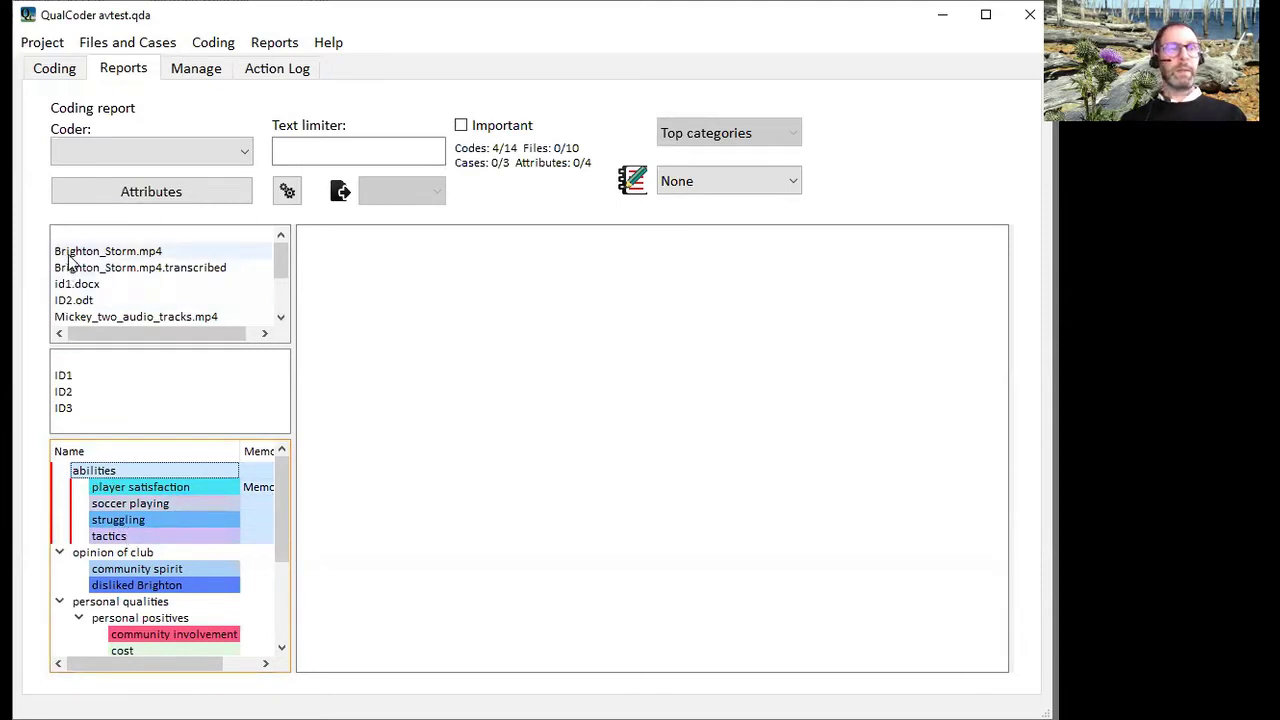
pyautogui.scroll(-2, 66, 320)
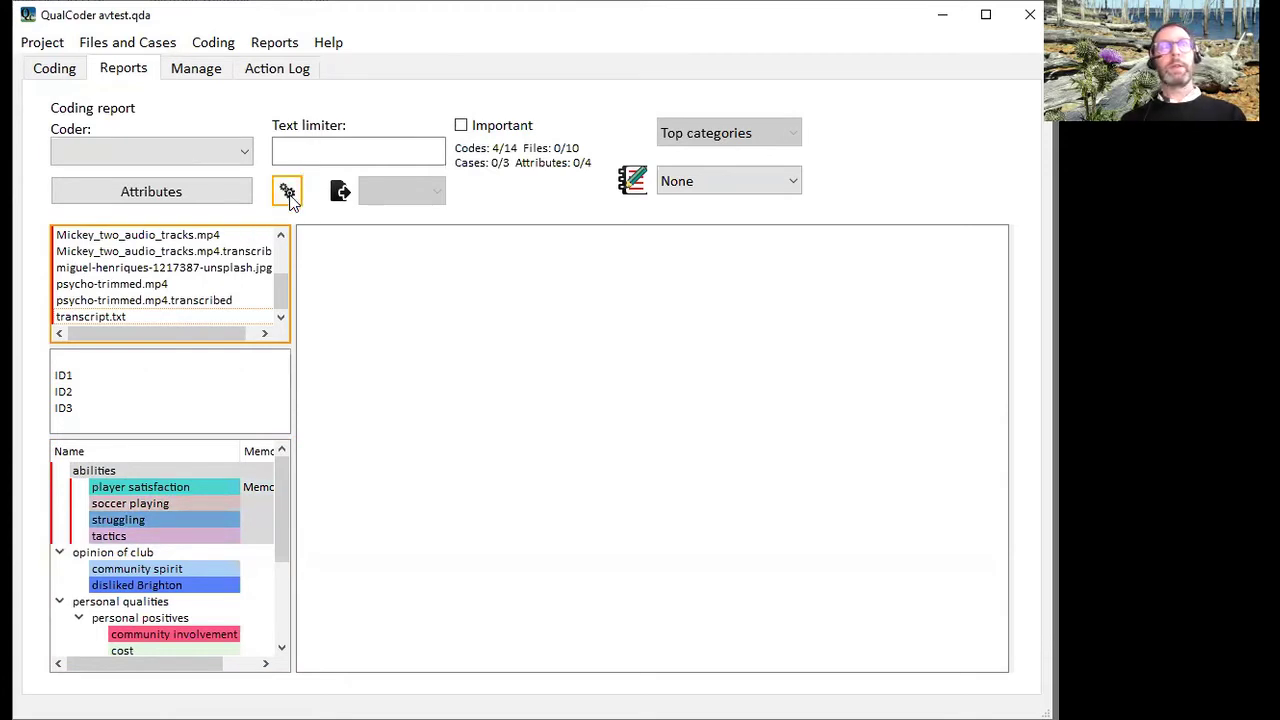
pyautogui.click(244, 155)
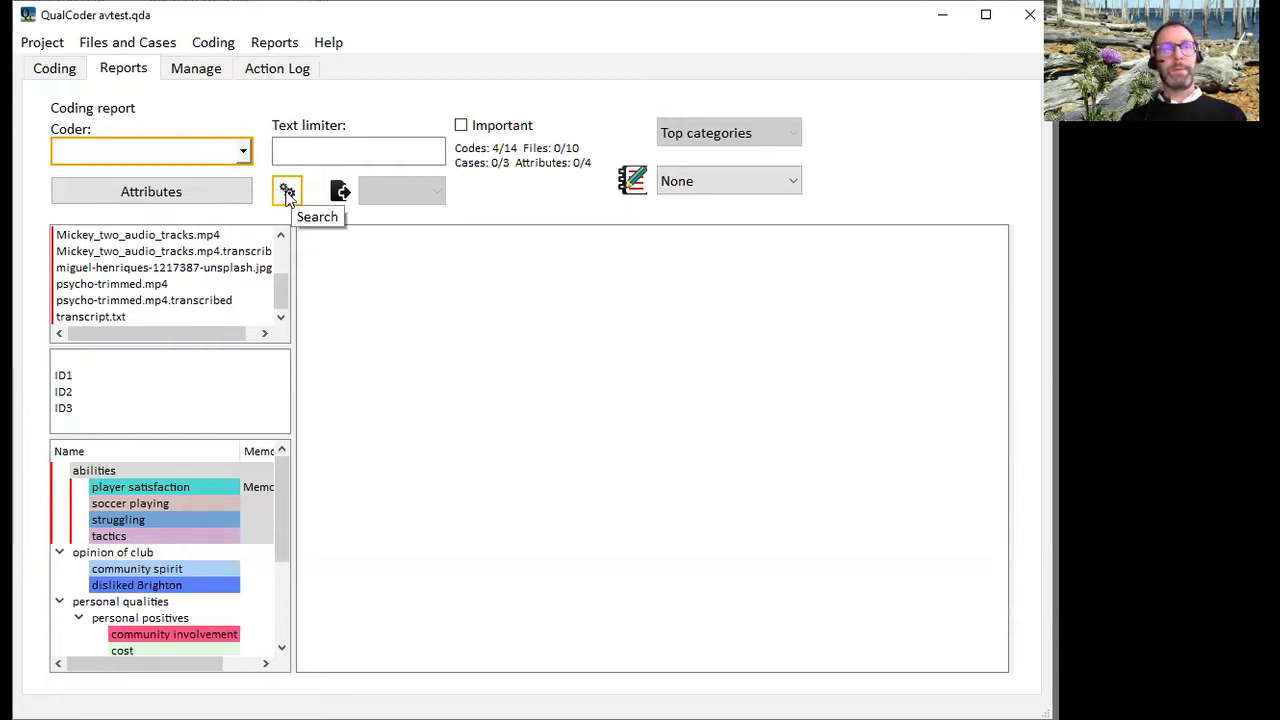
pyautogui.click(287, 192)
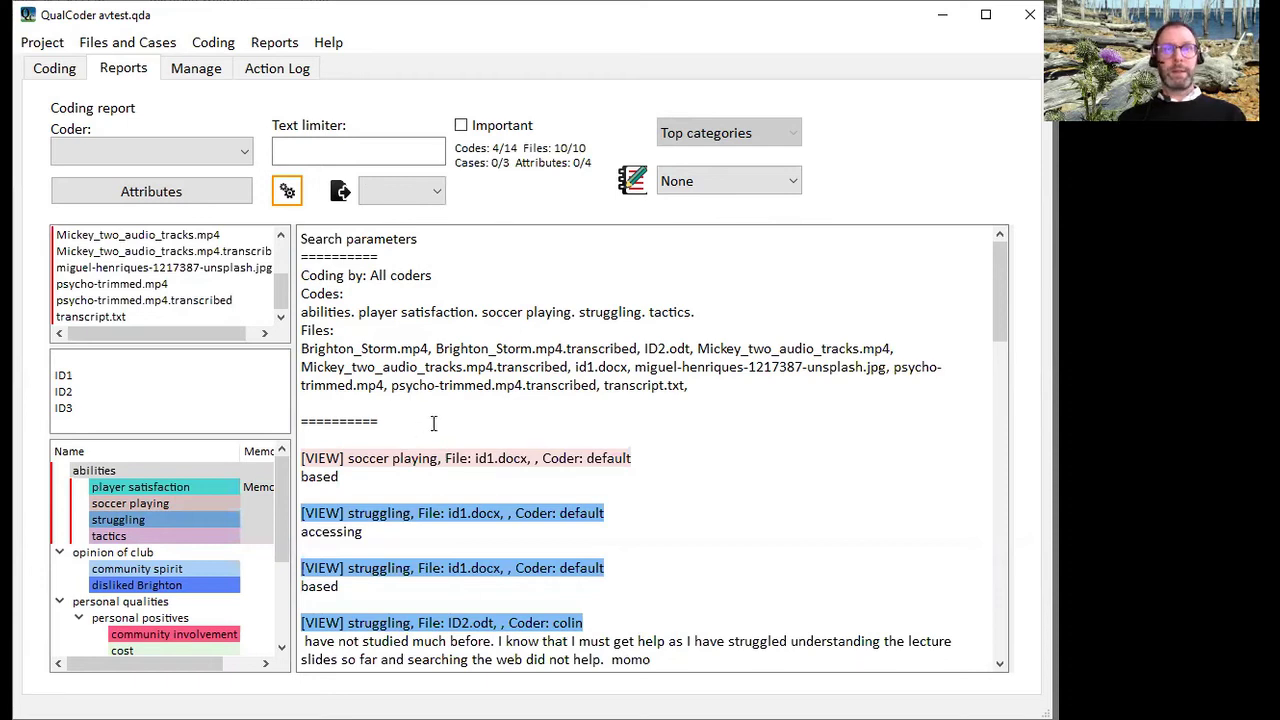
# Step: Examine the coded text, image and video segments in the abilities report through to its end
pyautogui.scroll(-1, 432, 424)
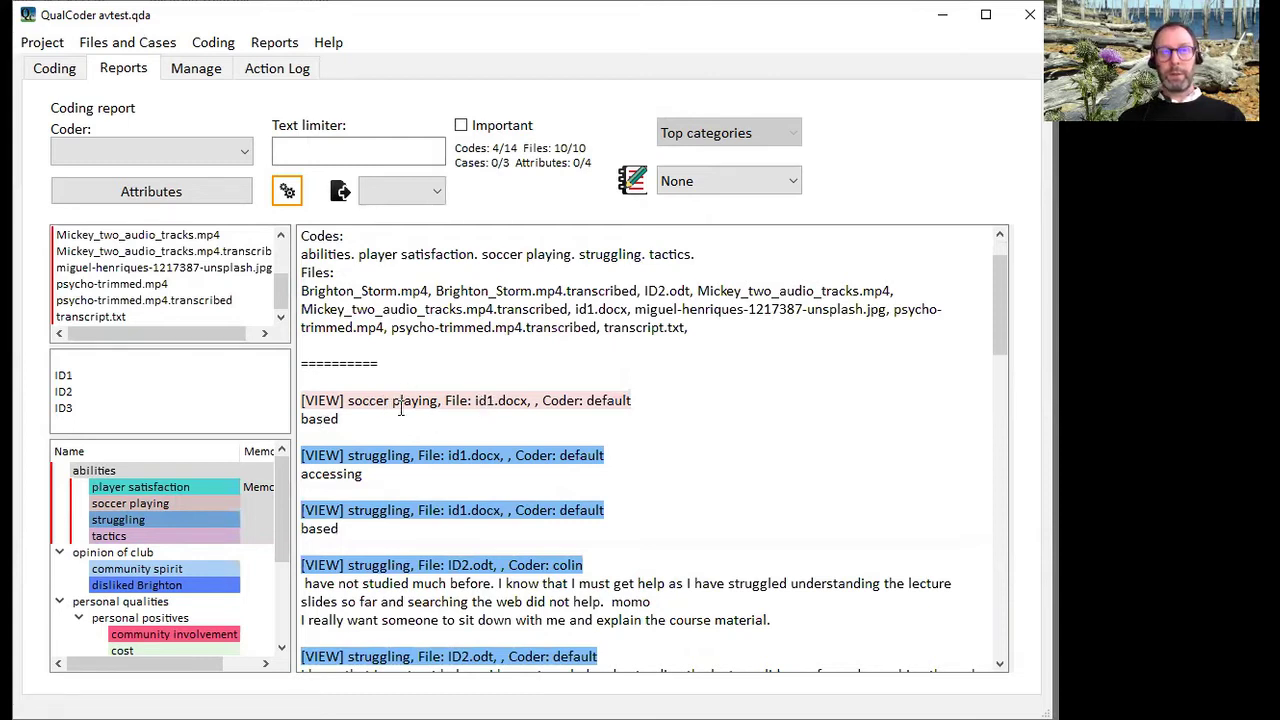
pyautogui.scroll(-1, 486, 462)
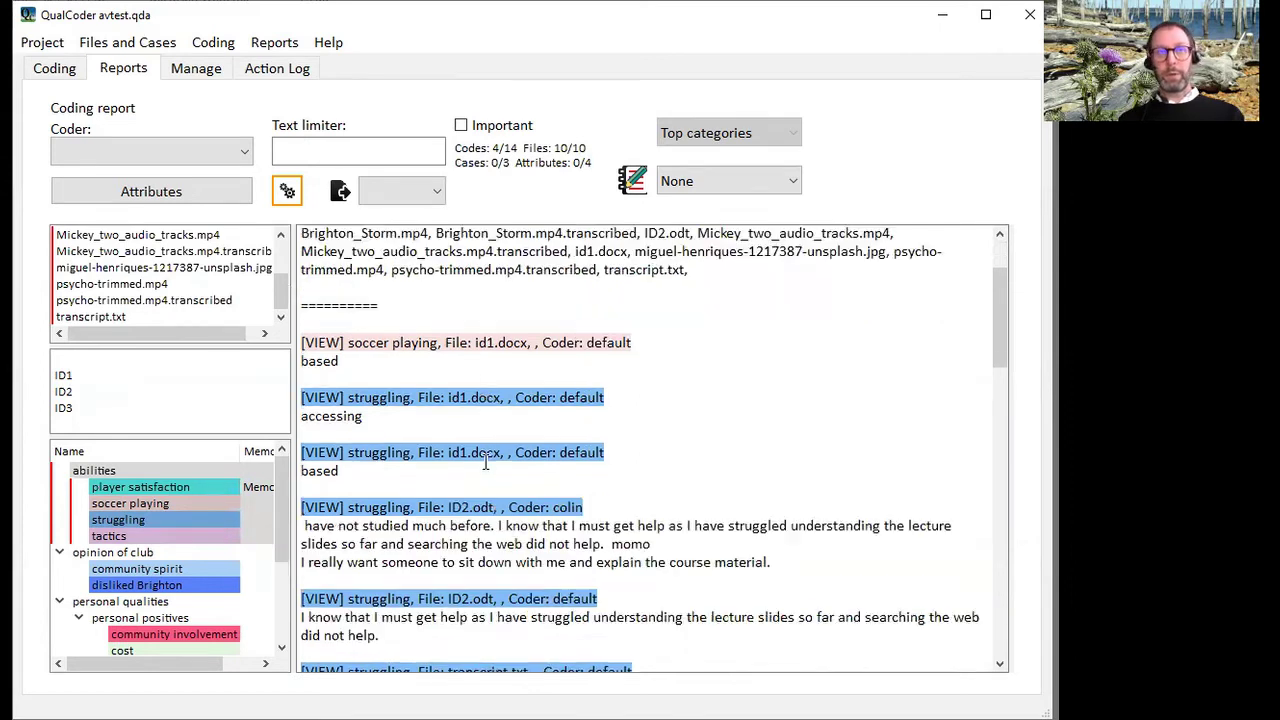
pyautogui.scroll(-1, 480, 450)
pyautogui.scroll(-1, 409, 410)
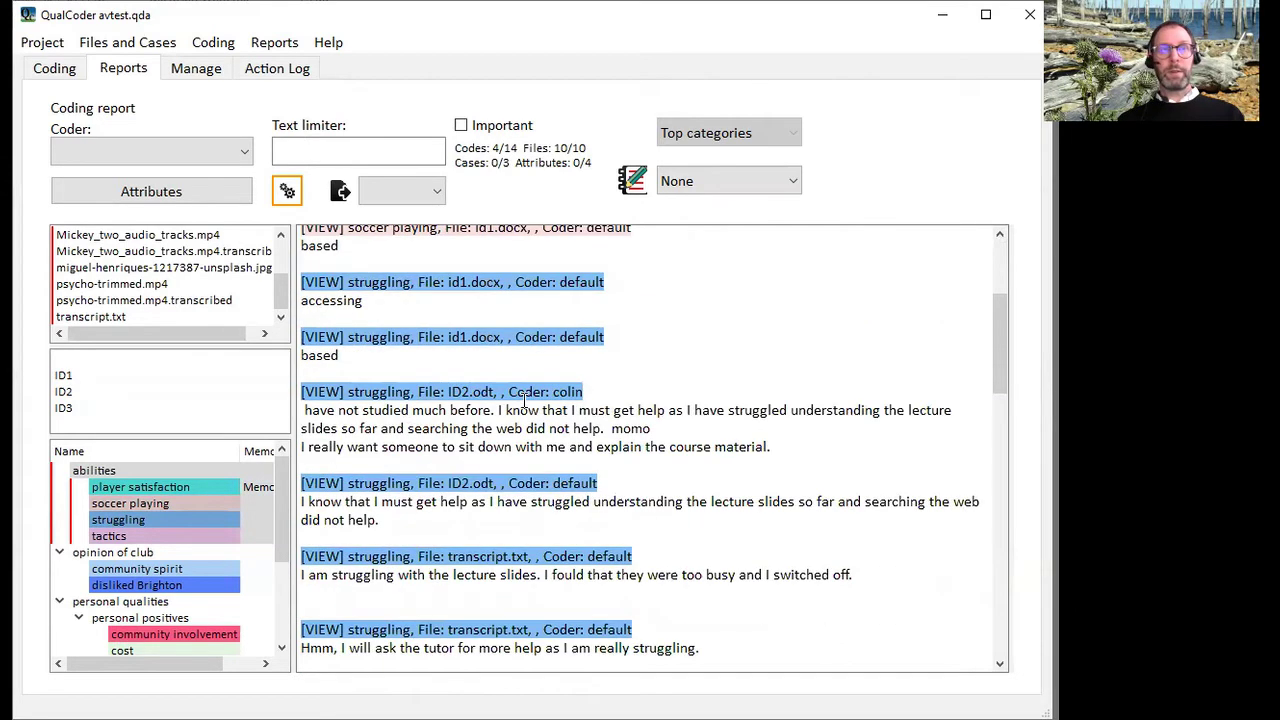
pyautogui.scroll(-1, 410, 392)
pyautogui.scroll(-2, 420, 400)
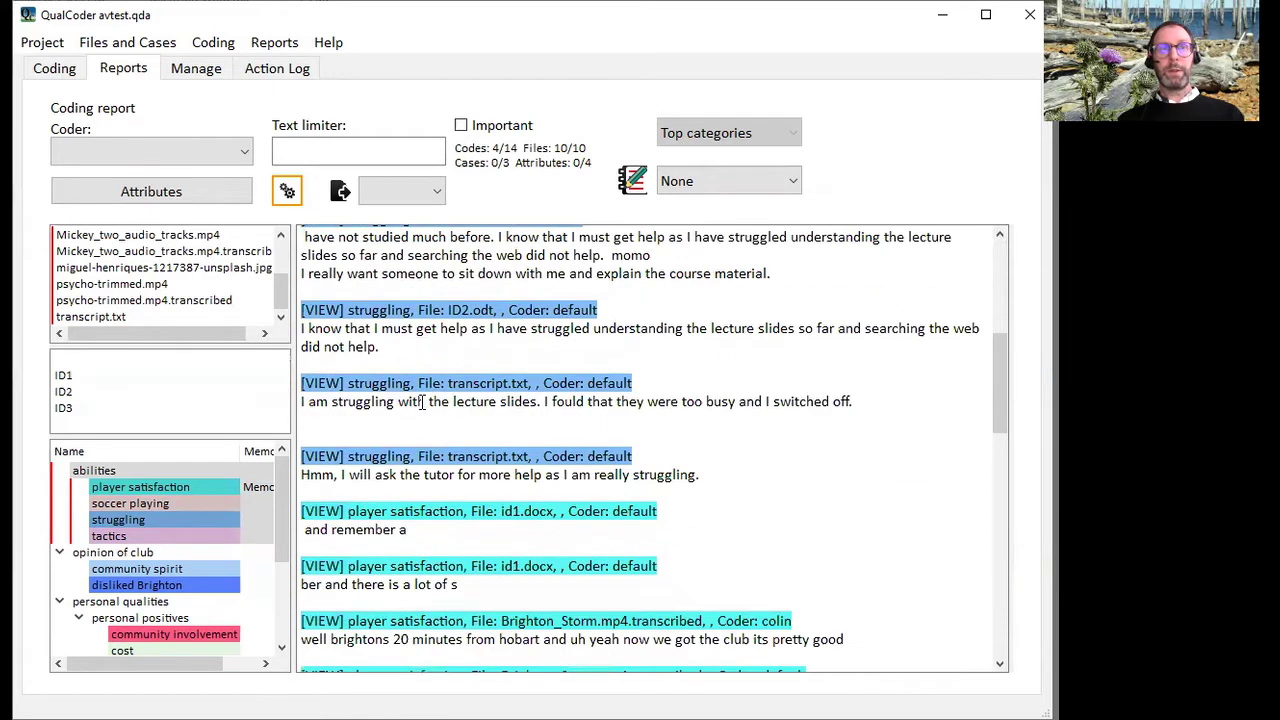
pyautogui.scroll(-6, 421, 402)
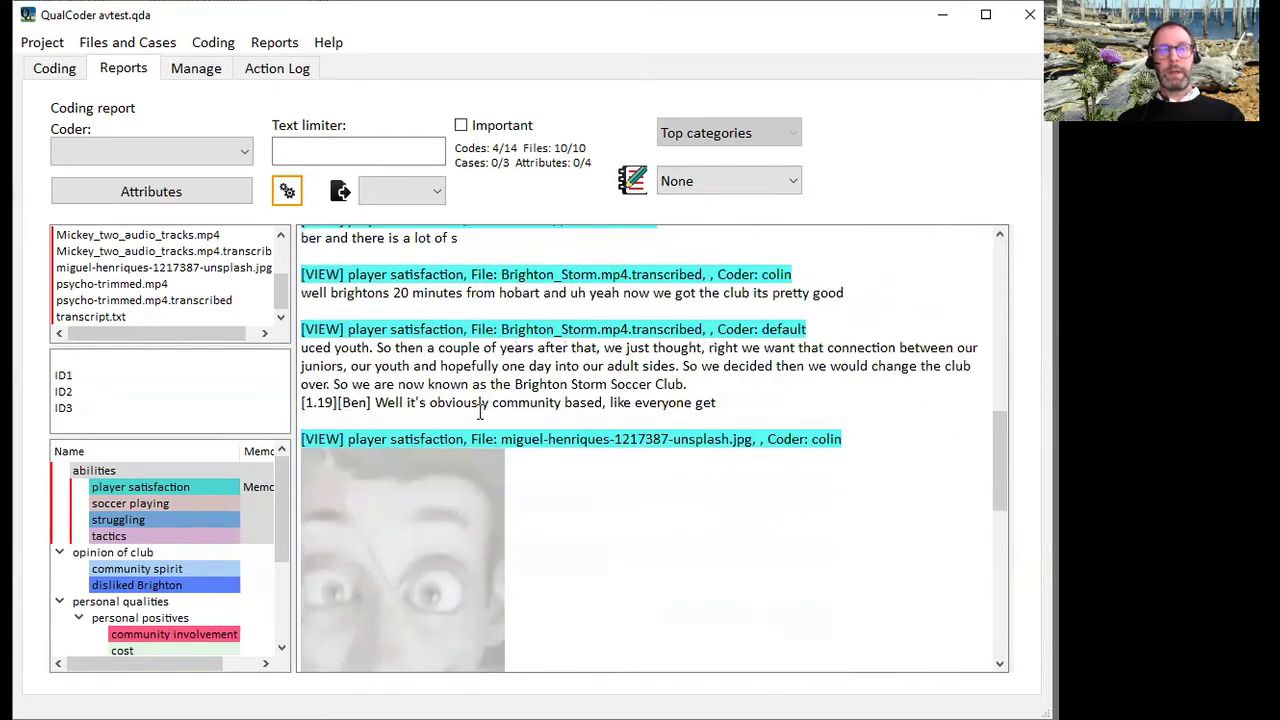
pyautogui.scroll(-2, 480, 410)
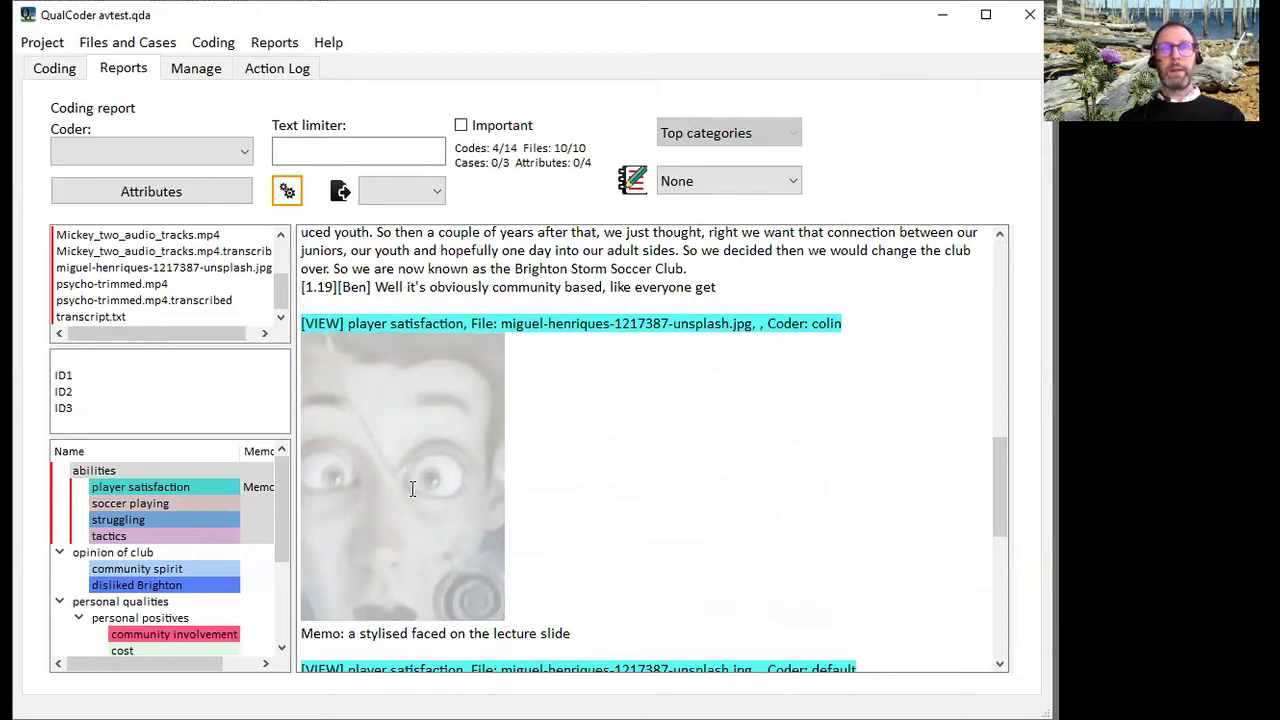
pyautogui.scroll(-1, 420, 486)
pyautogui.scroll(-2, 446, 449)
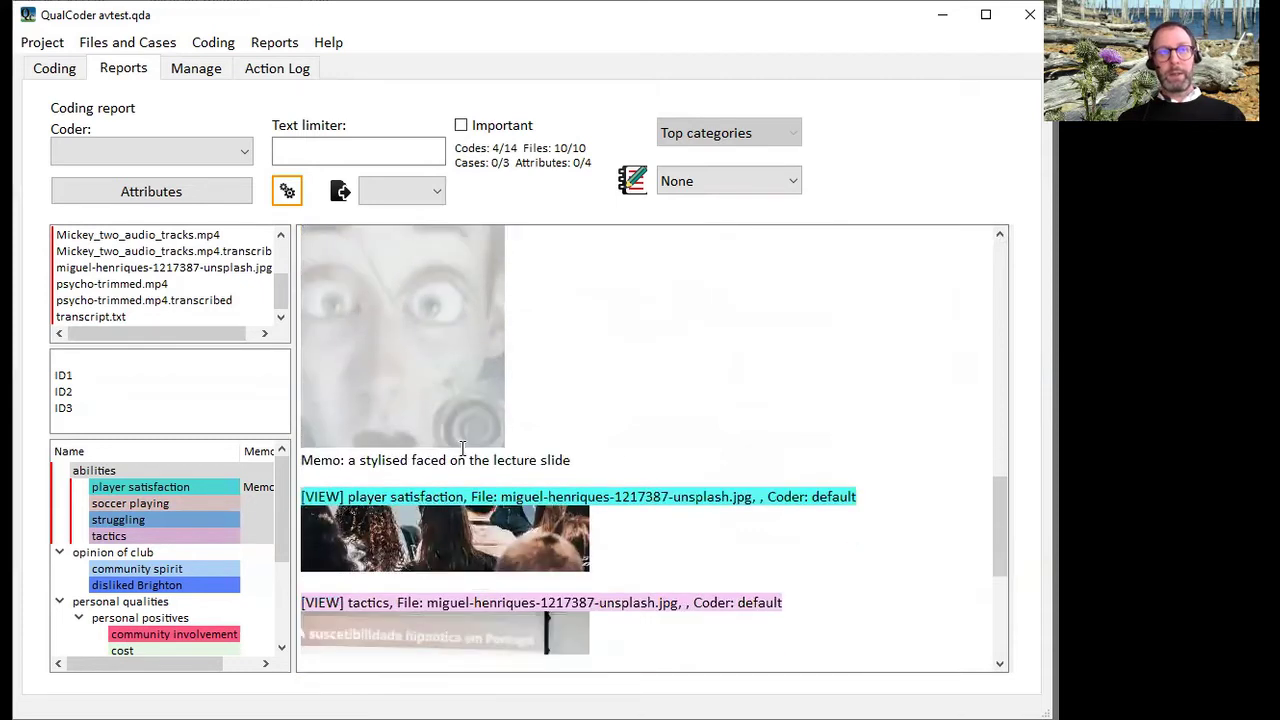
pyautogui.scroll(-6, 463, 447)
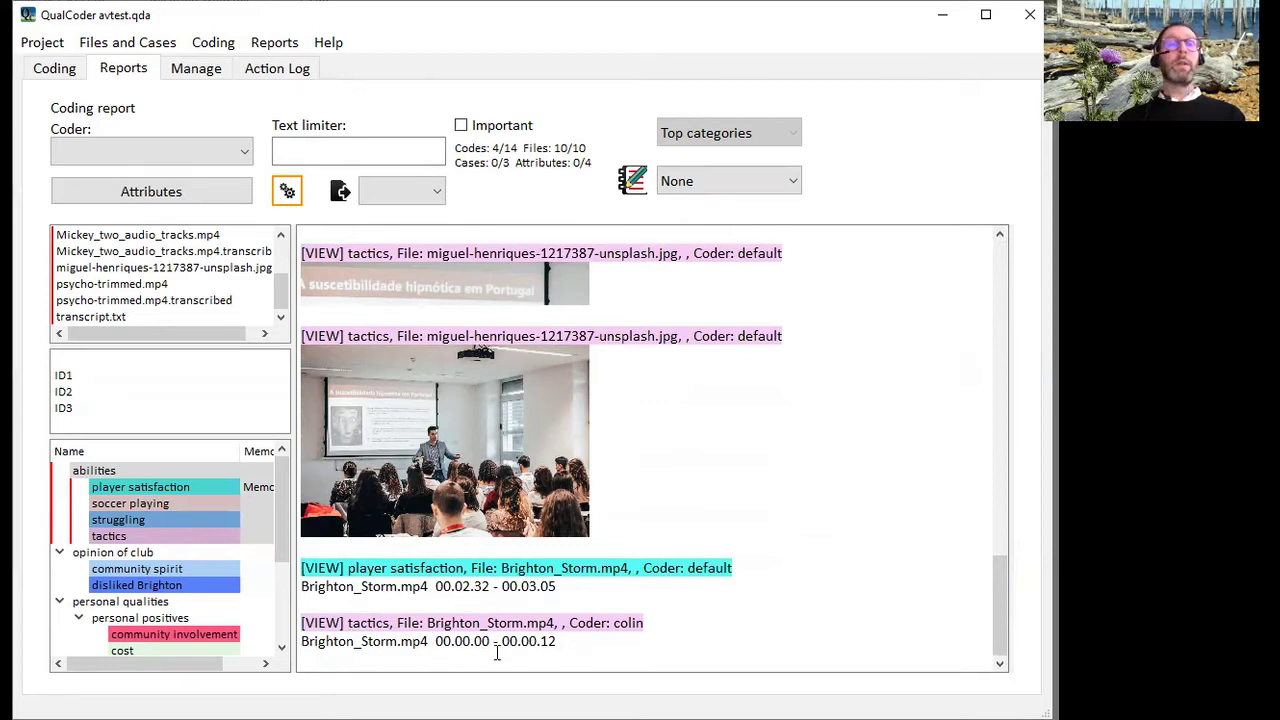
# Step: View the first struggling segment from ID2.odt in context, enlarge its window, and close it
pyautogui.scroll(20, 737, 537)
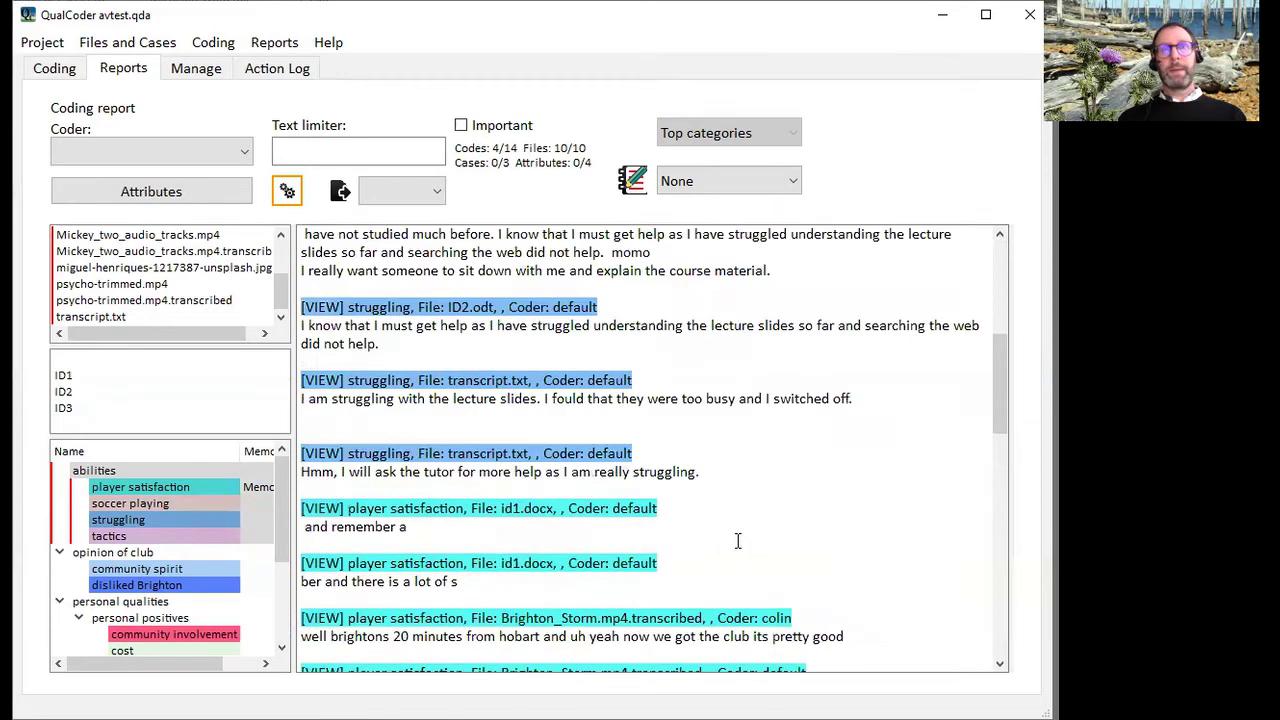
pyautogui.scroll(-2, 737, 537)
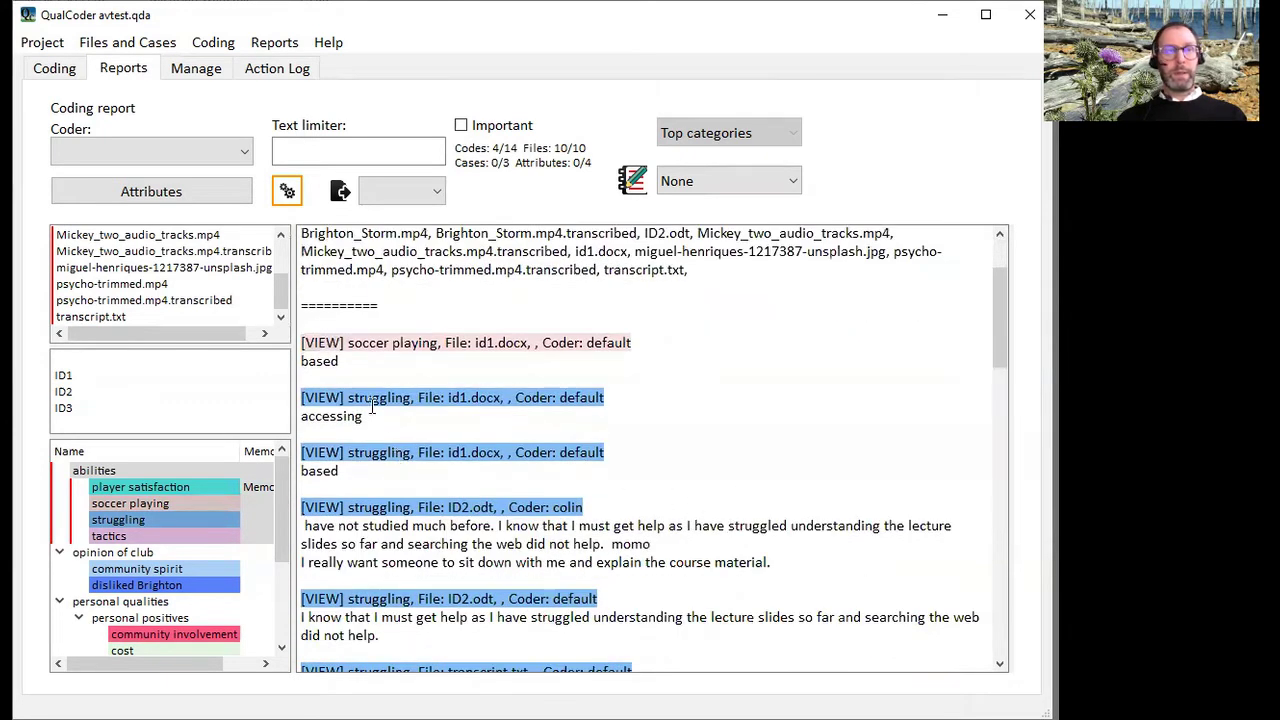
pyautogui.scroll(-1, 331, 398)
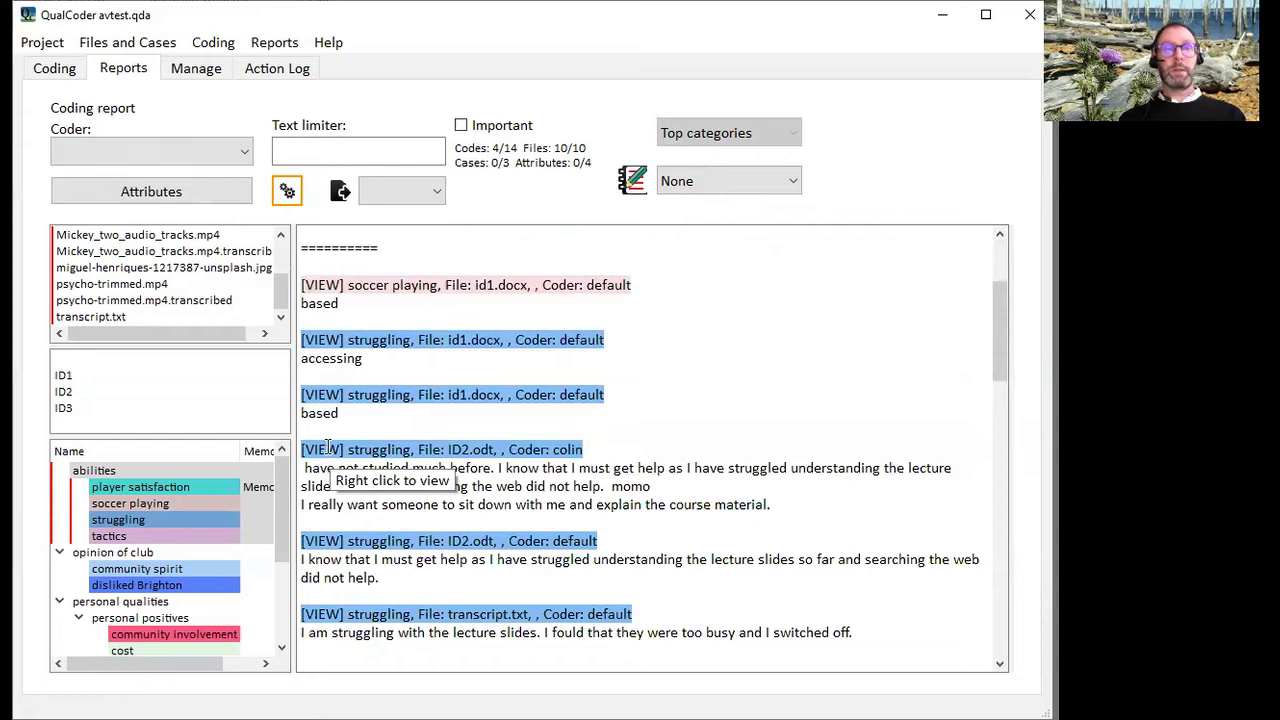
pyautogui.rightClick(328, 447)
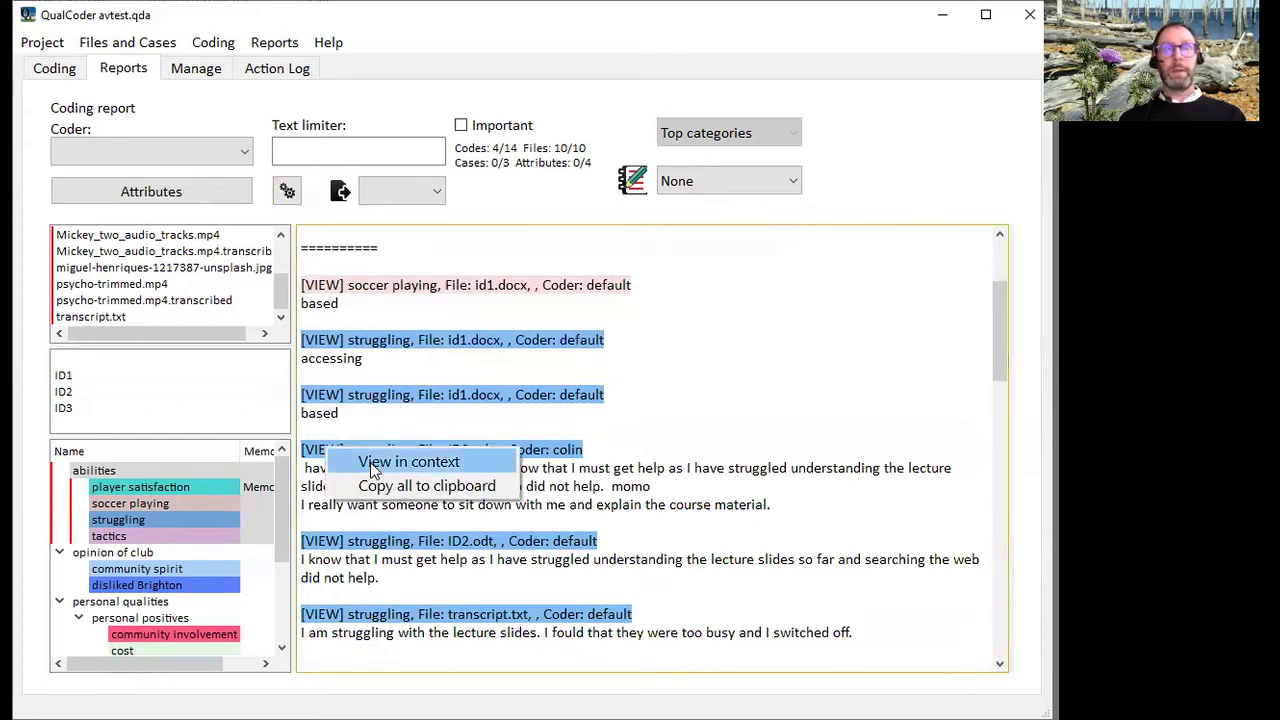
pyautogui.click(371, 464)
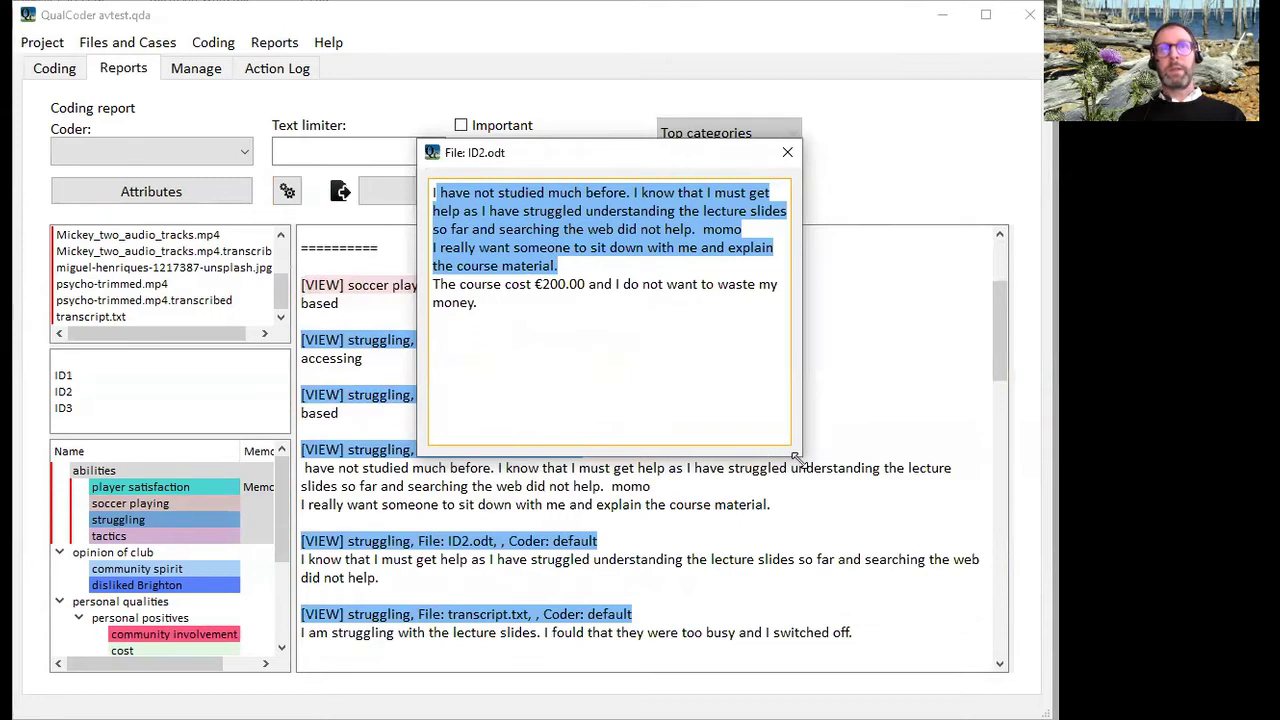
pyautogui.moveTo(796, 457); pyautogui.dragTo(840, 501)
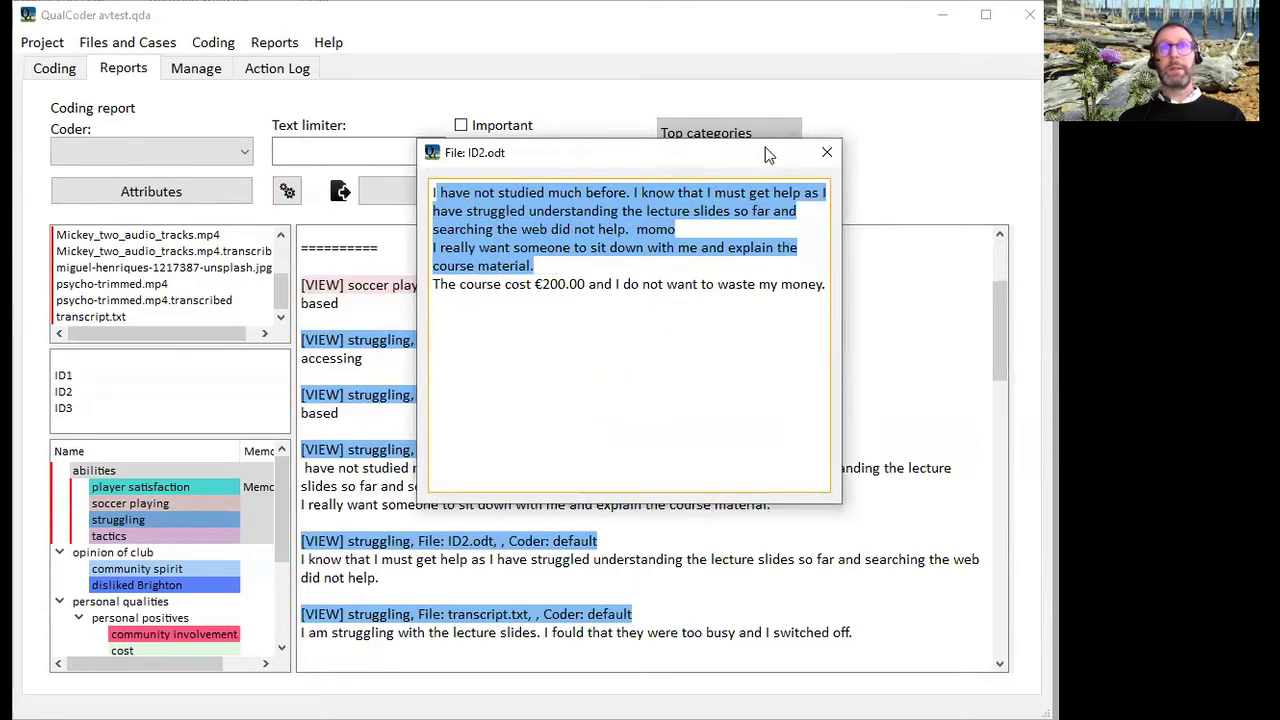
pyautogui.click(826, 152)
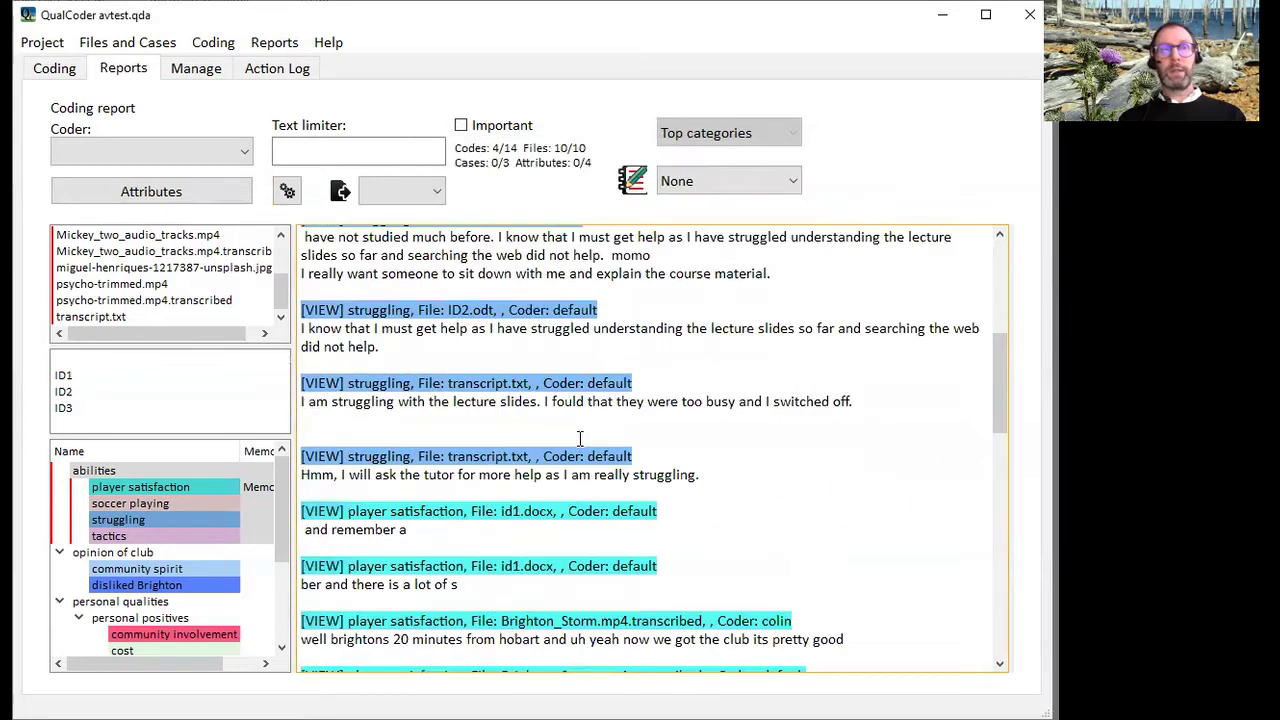
# Step: View the player satisfaction segment showing the face on the lecture slide in context, and close the image
pyautogui.scroll(-5, 579, 438)
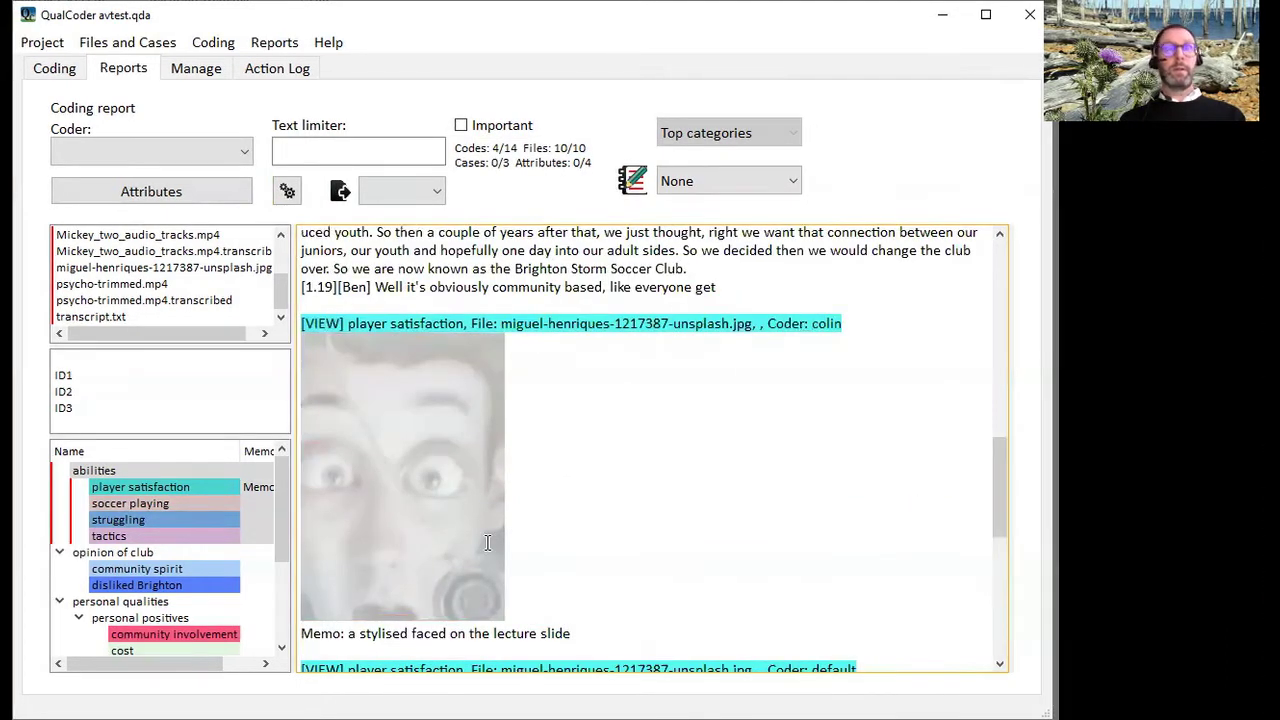
pyautogui.rightClick(387, 506)
pyautogui.click(545, 477)
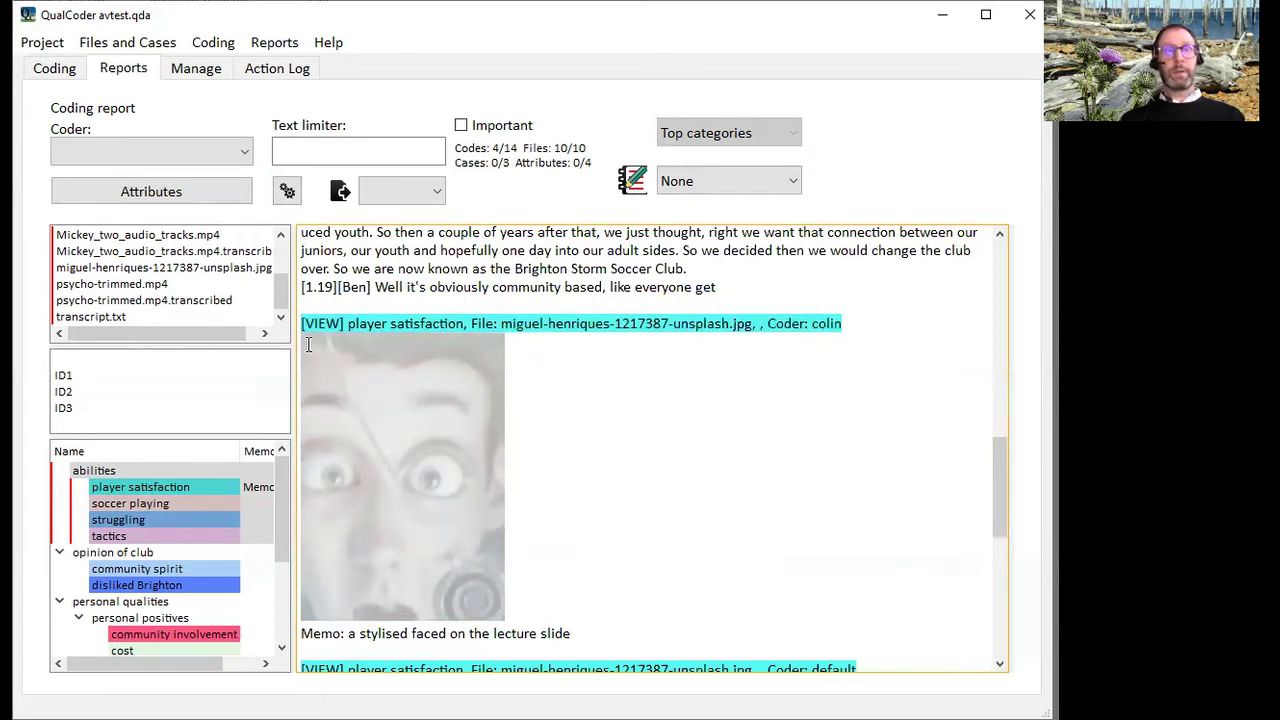
pyautogui.rightClick(313, 326)
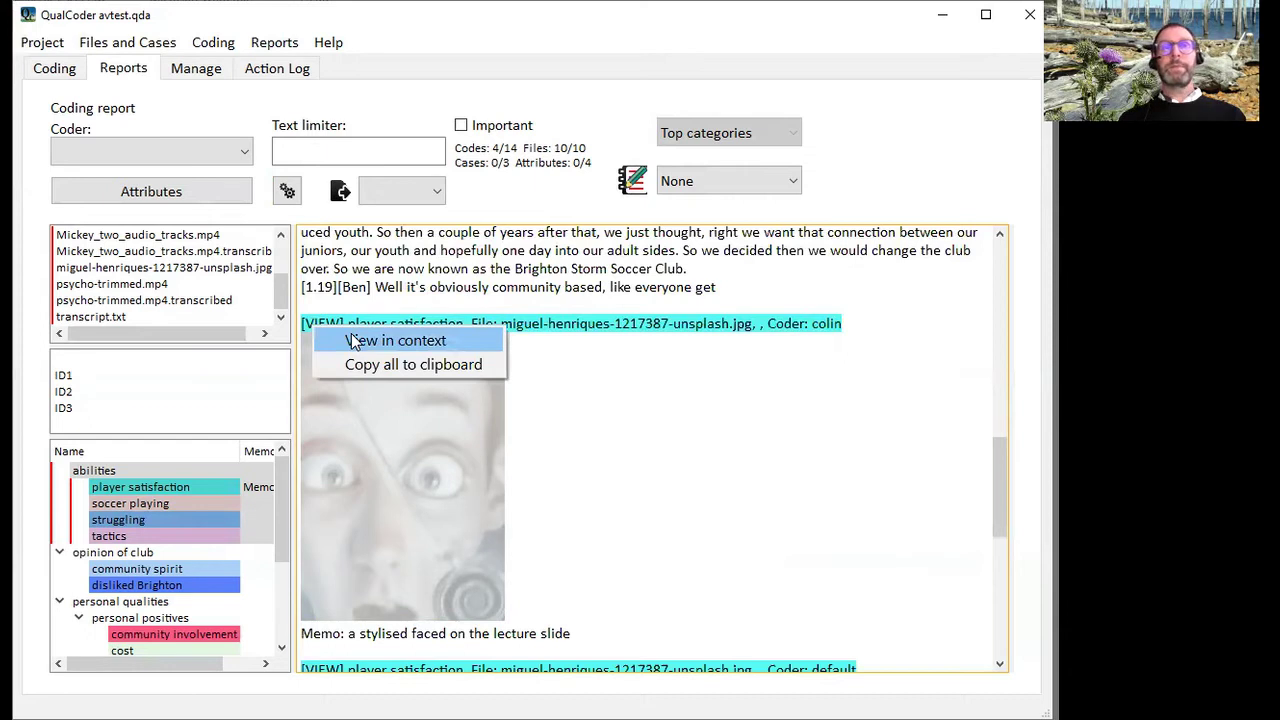
pyautogui.click(352, 342)
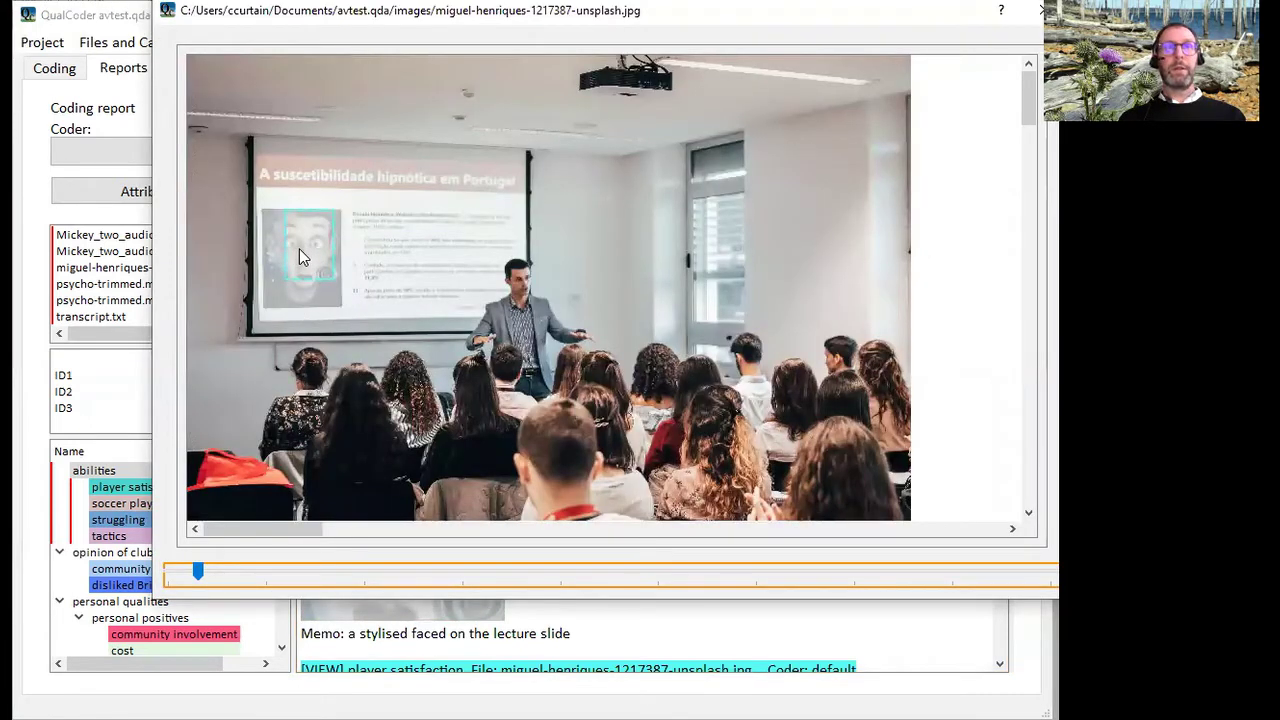
pyautogui.moveTo(299, 249)
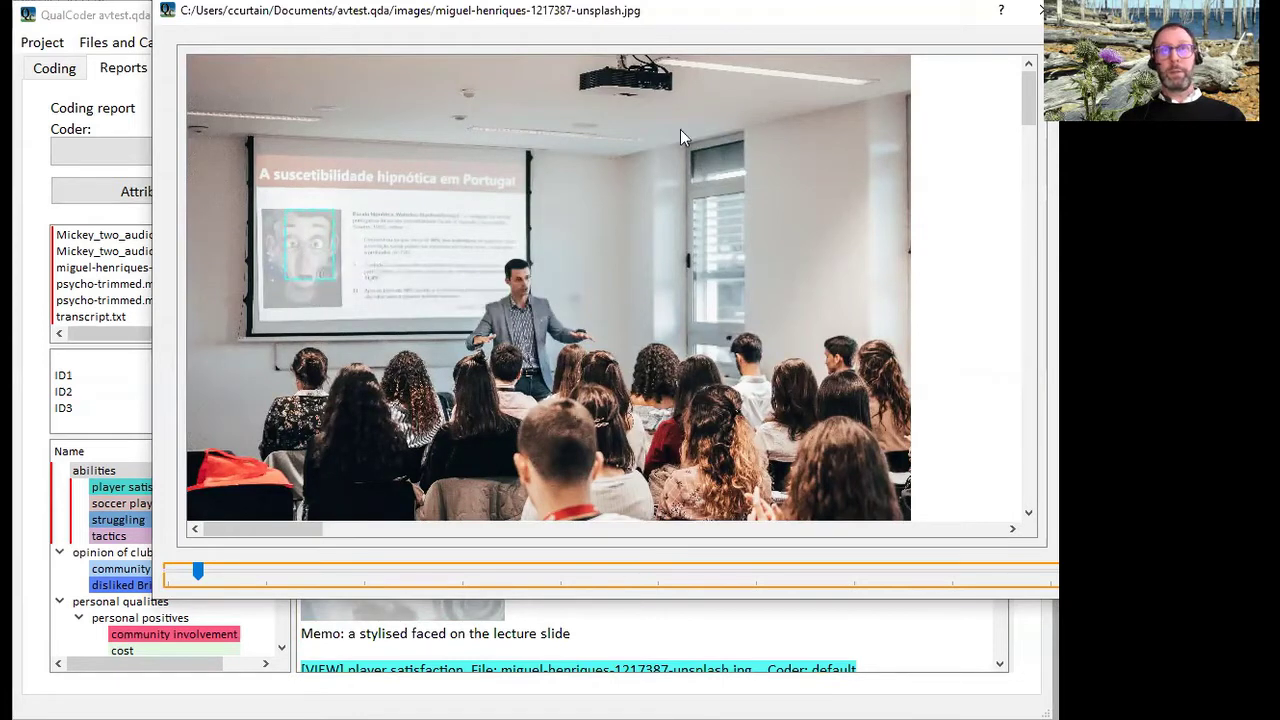
pyautogui.click(1039, 10)
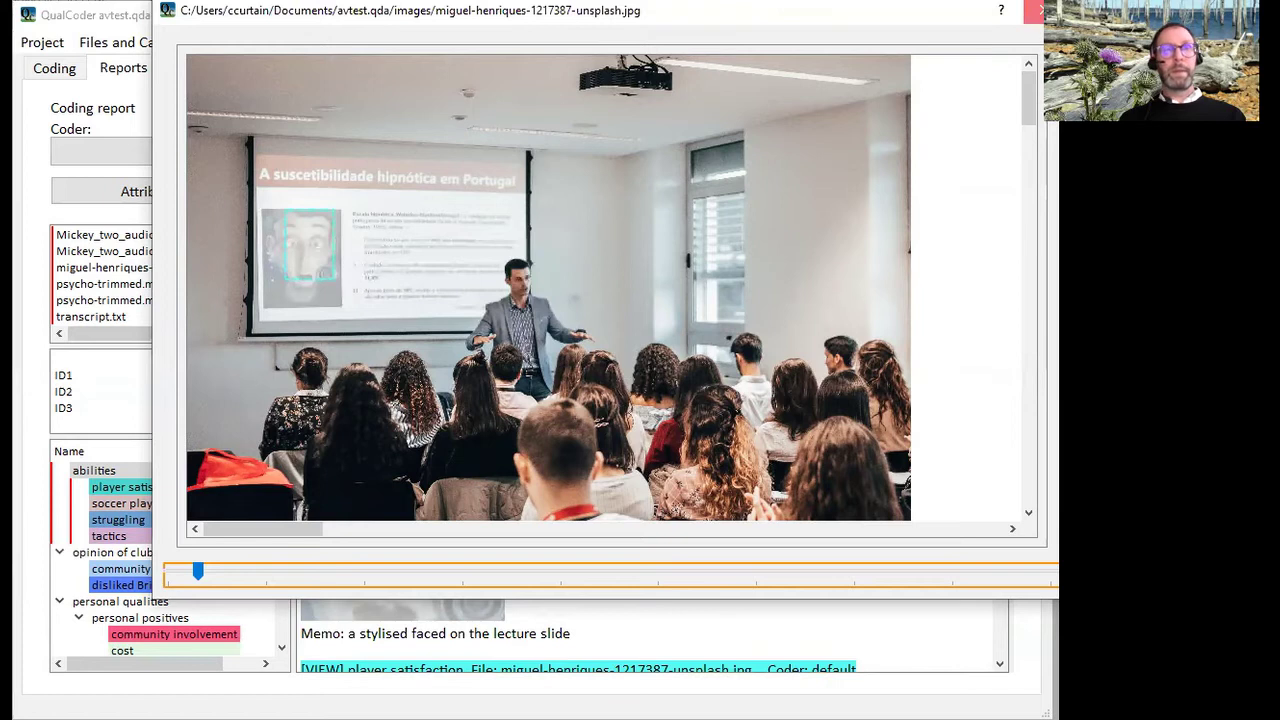
# Step: View the tactics segment from Brighton_Storm.mp4 in context, and close the video
pyautogui.scroll(-3, 588, 462)
pyautogui.scroll(-6, 603, 470)
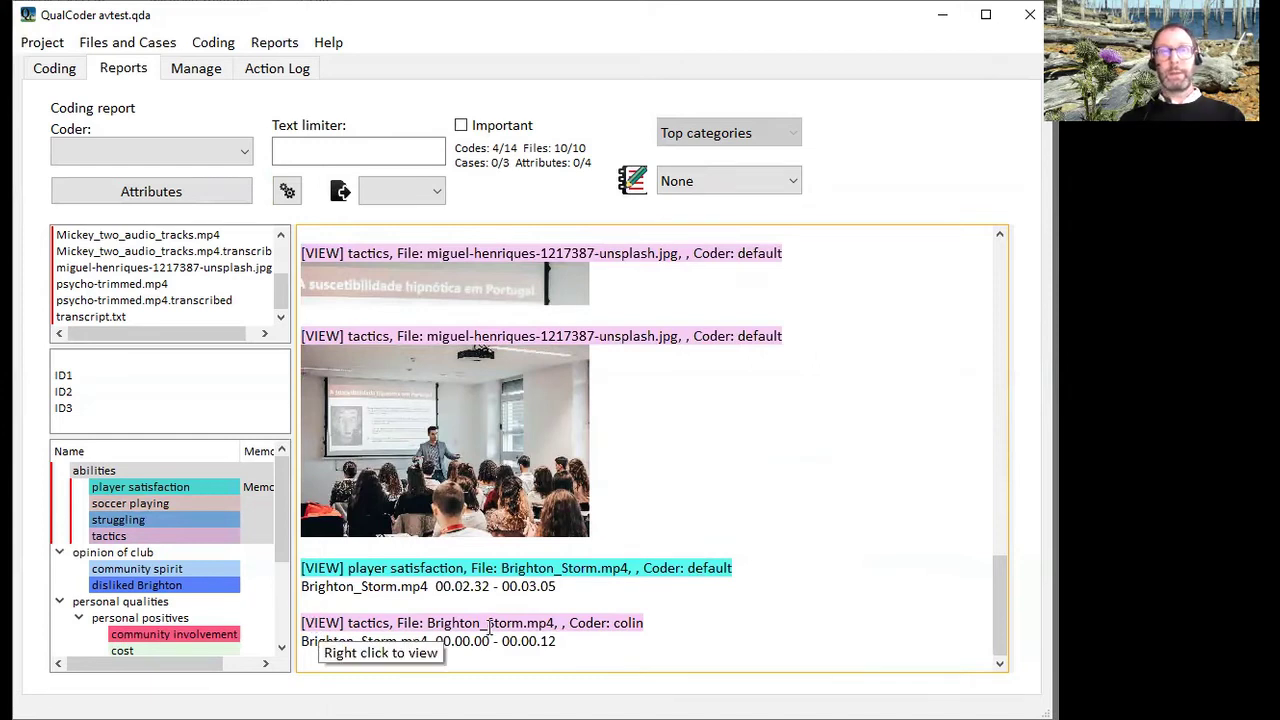
pyautogui.rightClick(316, 621)
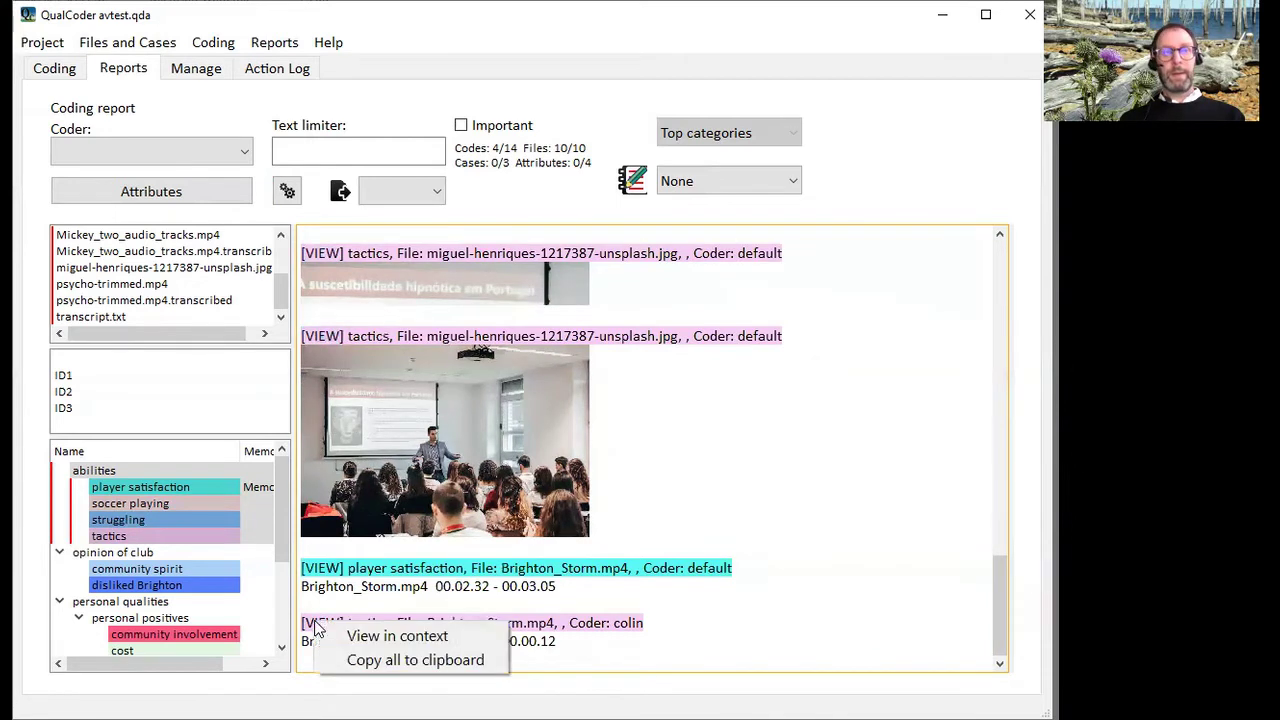
pyautogui.click(368, 641)
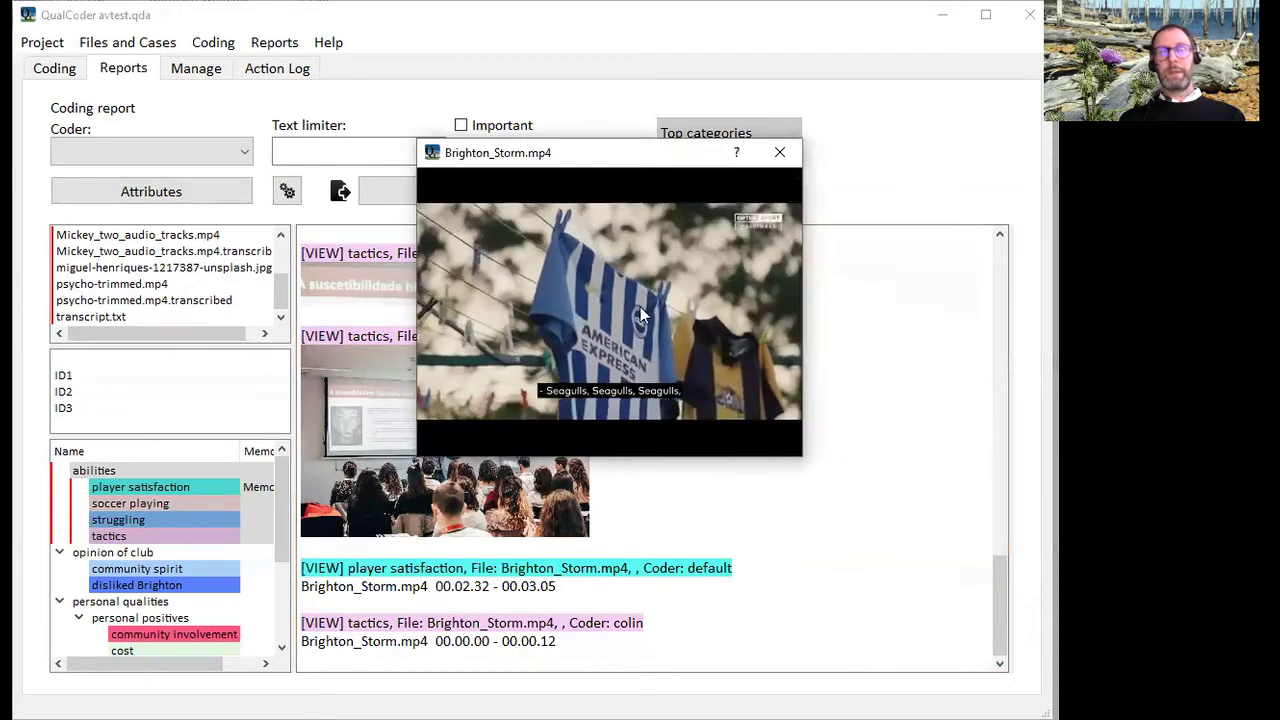
pyautogui.click(779, 154)
# Step: Run a coding report for the speaker emotions category across all files, restricted to codings marked important
pyautogui.click(364, 148)
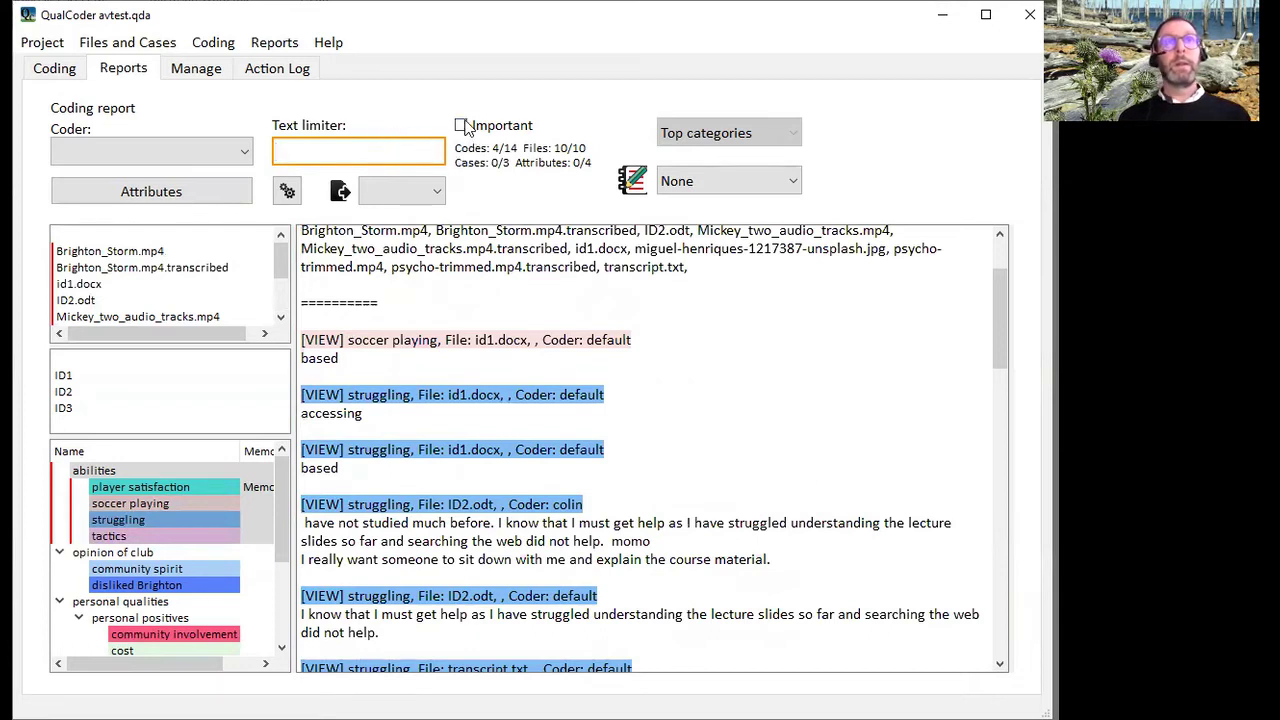
pyautogui.click(462, 127)
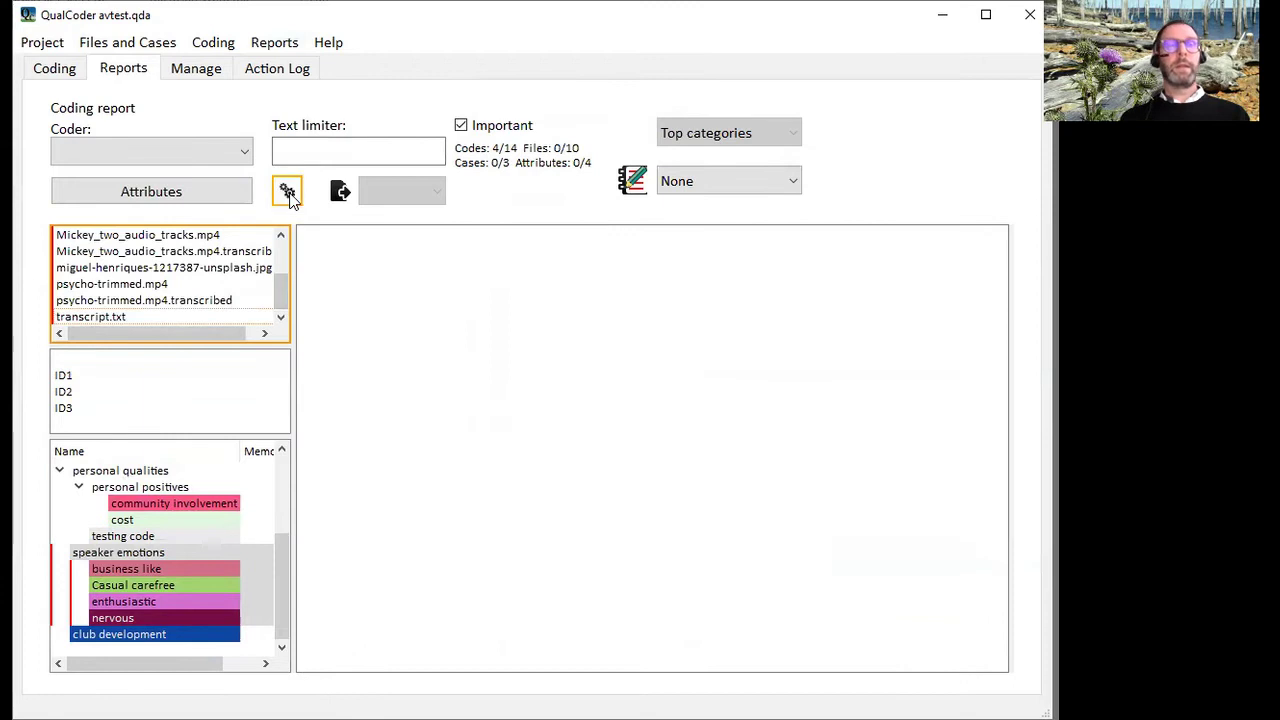
pyautogui.click(287, 192)
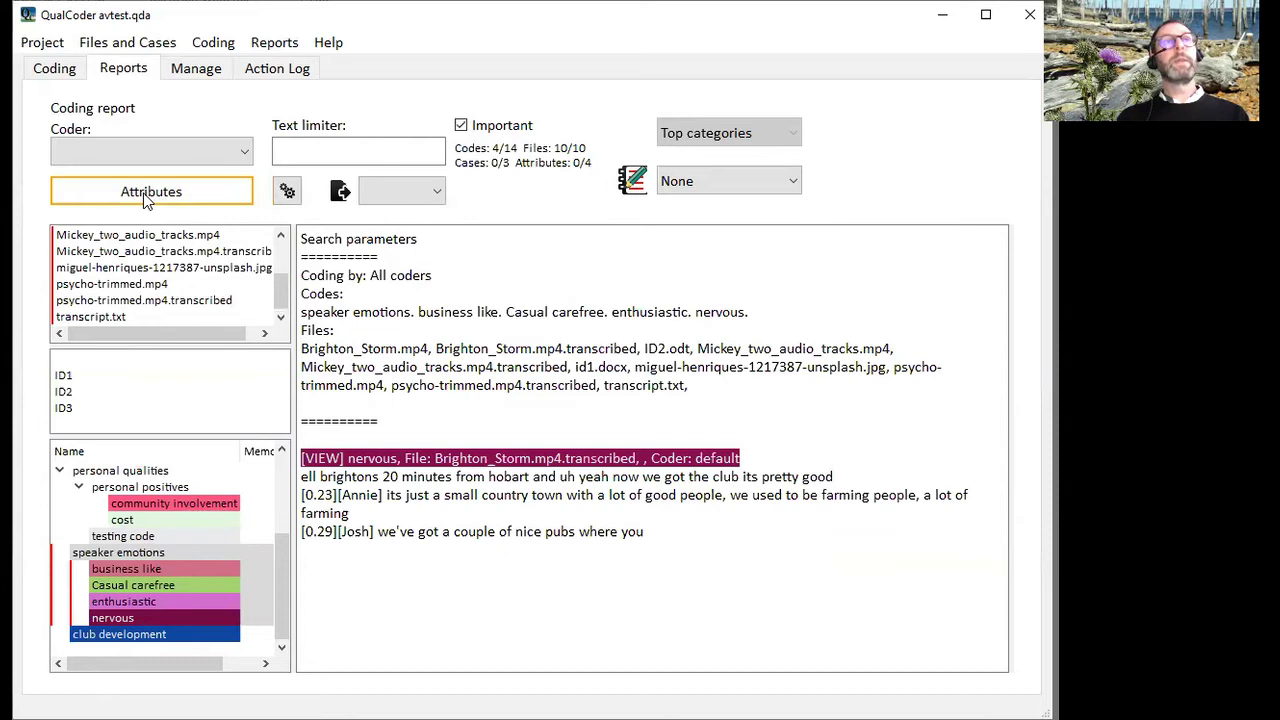
# Step: Check the available report attributes, cancel the selection, and open the file list to examine the source values of the files
pyautogui.click(147, 198)
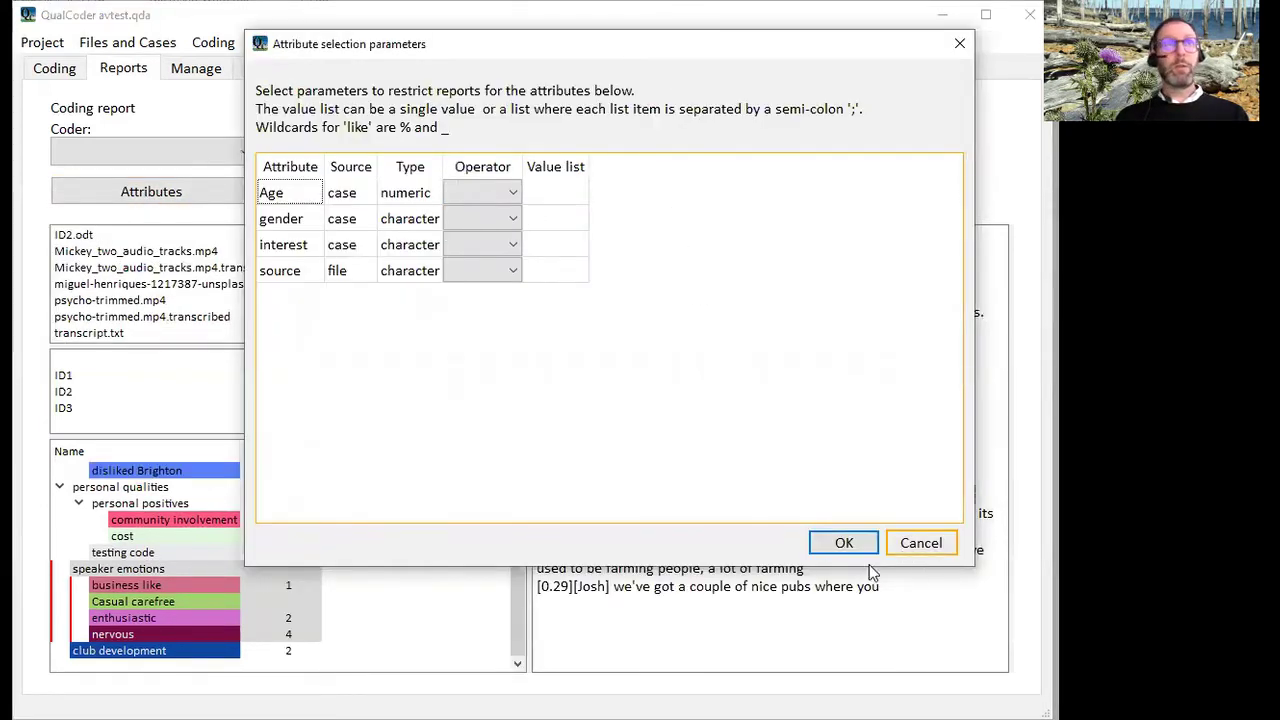
pyautogui.click(921, 545)
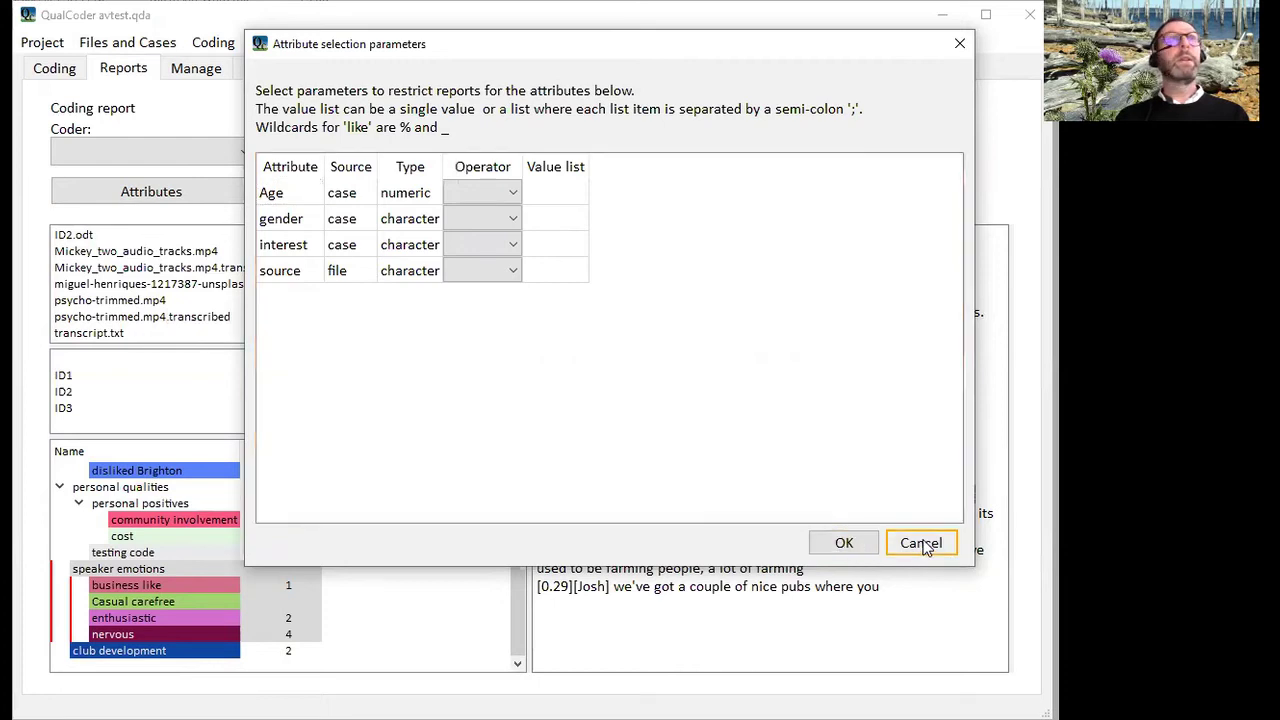
pyautogui.click(128, 42)
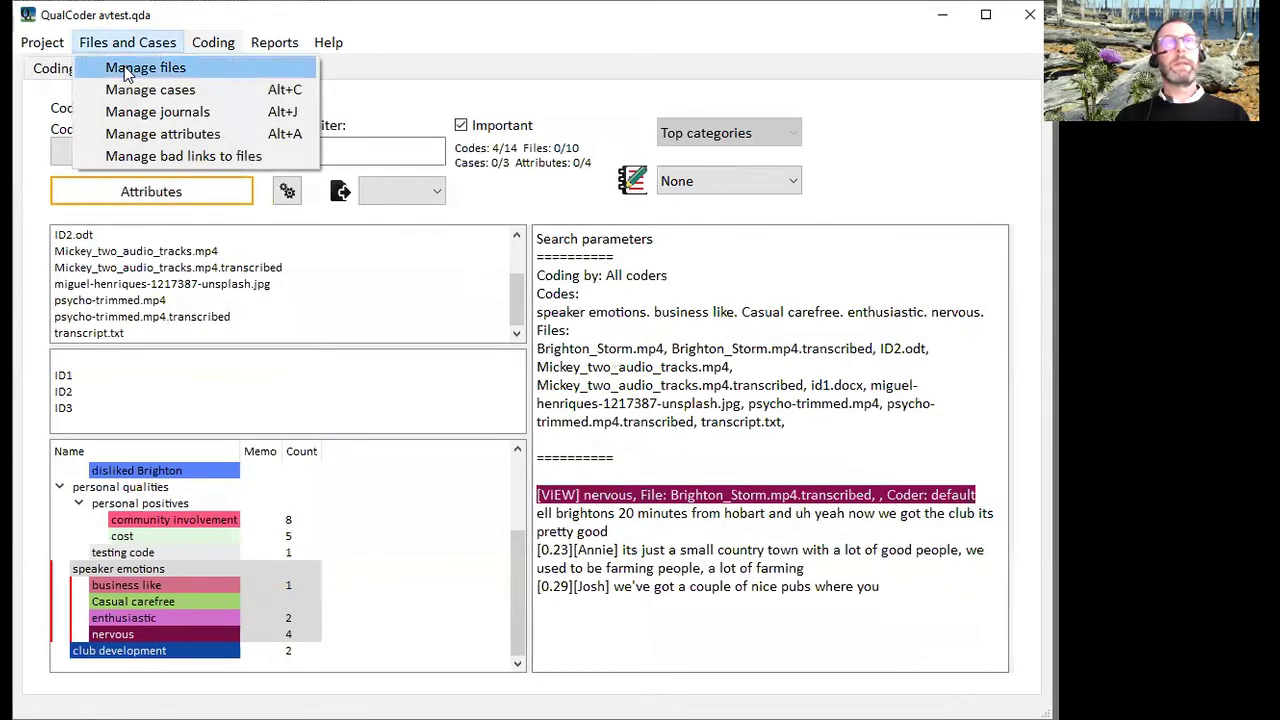
pyautogui.click(128, 70)
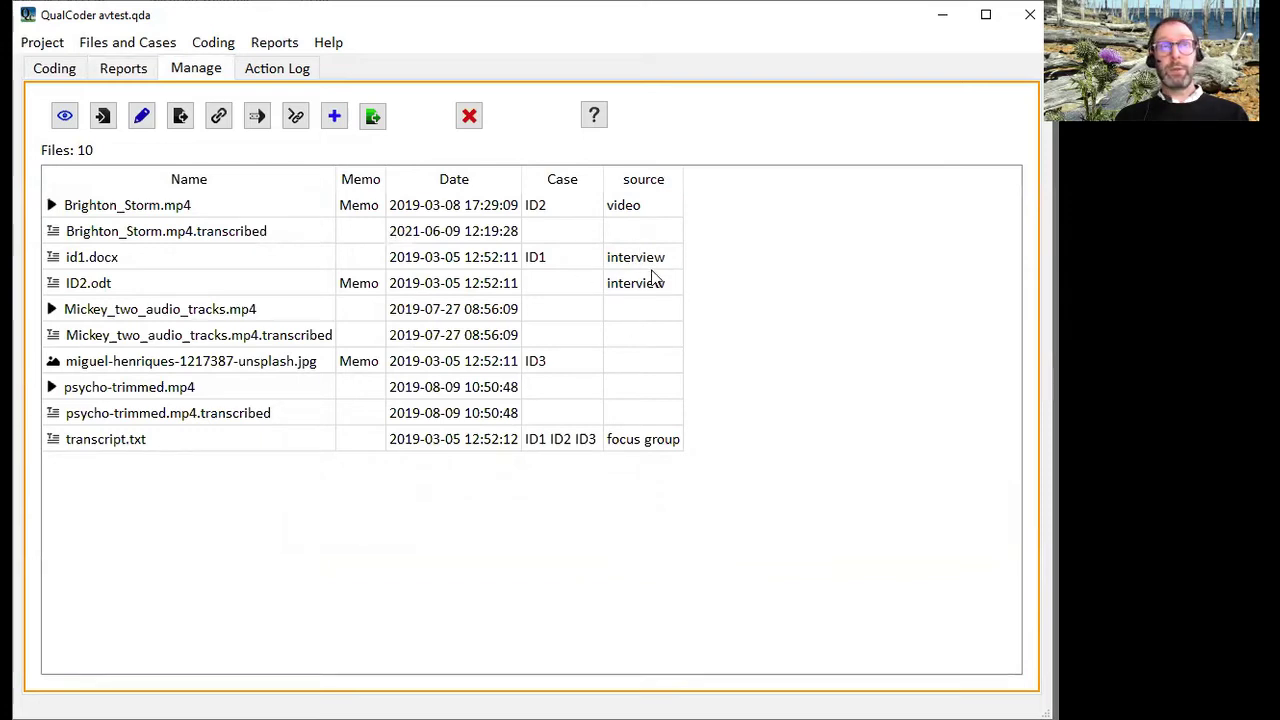
# Step: Open a new coding report and restrict it to files whose source attribute == interview
pyautogui.click(268, 40)
pyautogui.click(300, 66)
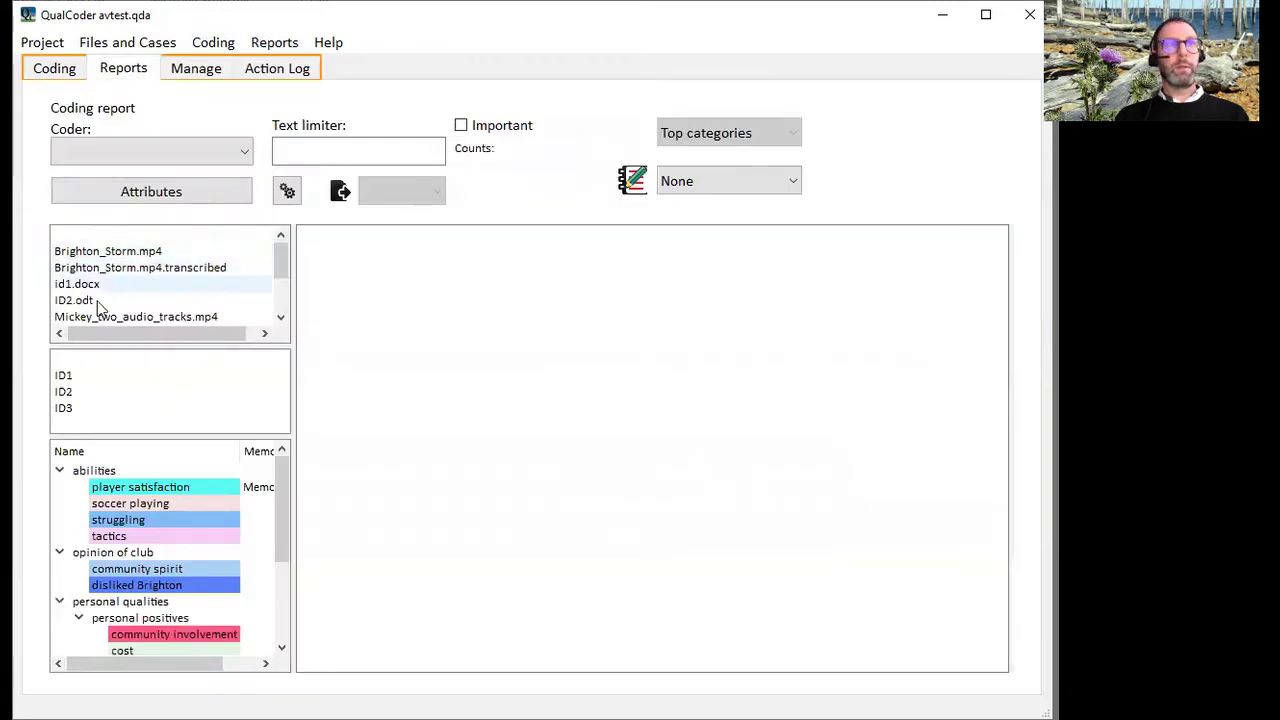
pyautogui.click(205, 197)
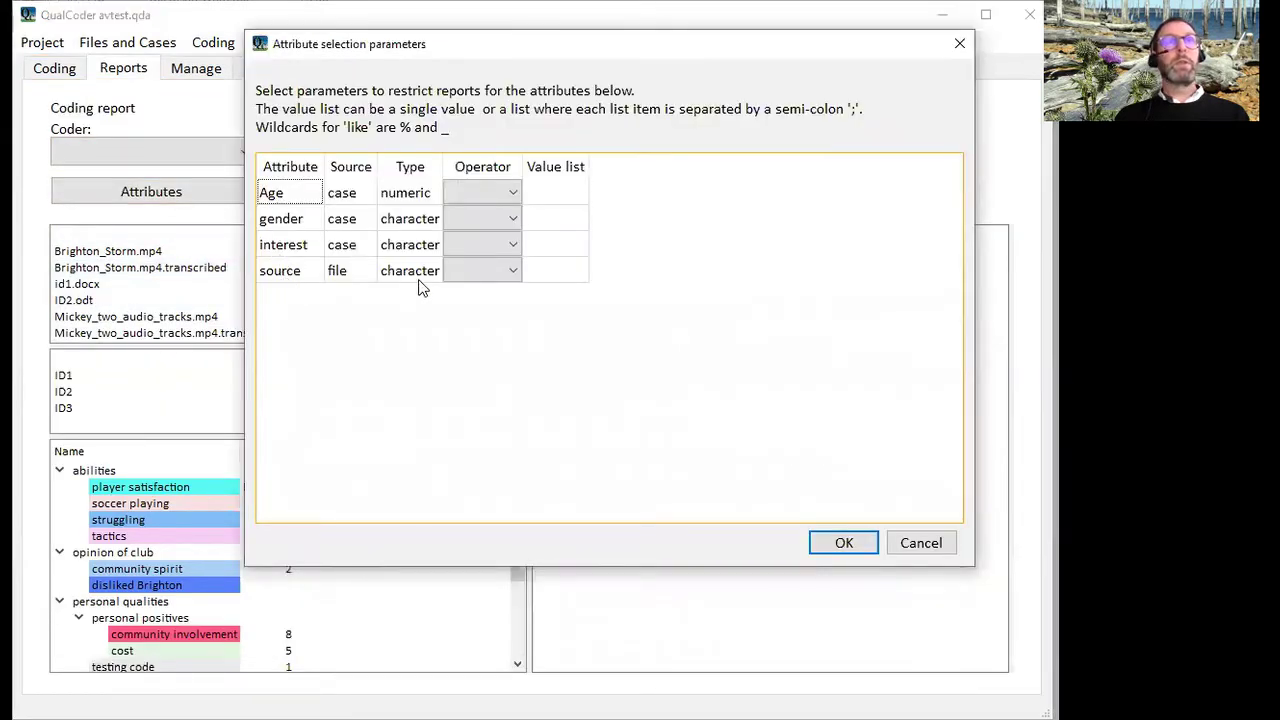
pyautogui.click(500, 271)
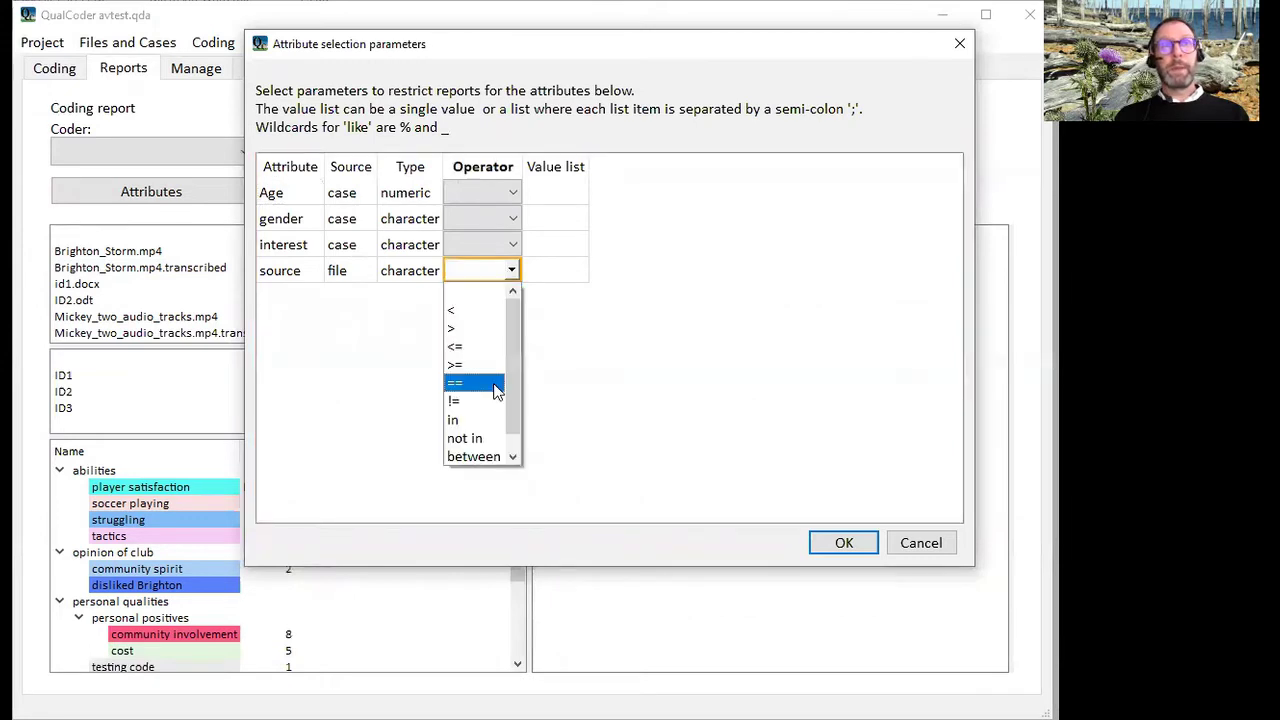
pyautogui.click(496, 386)
pyautogui.click(556, 271)
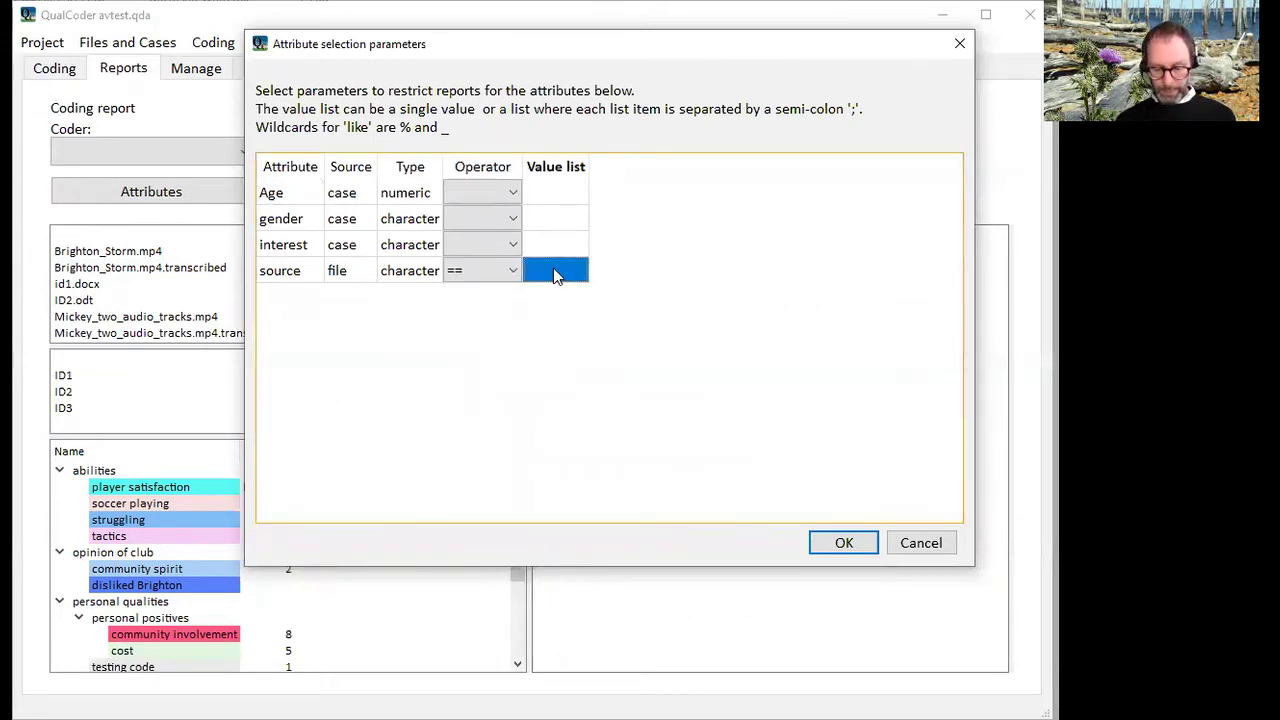
pyautogui.write('interview')
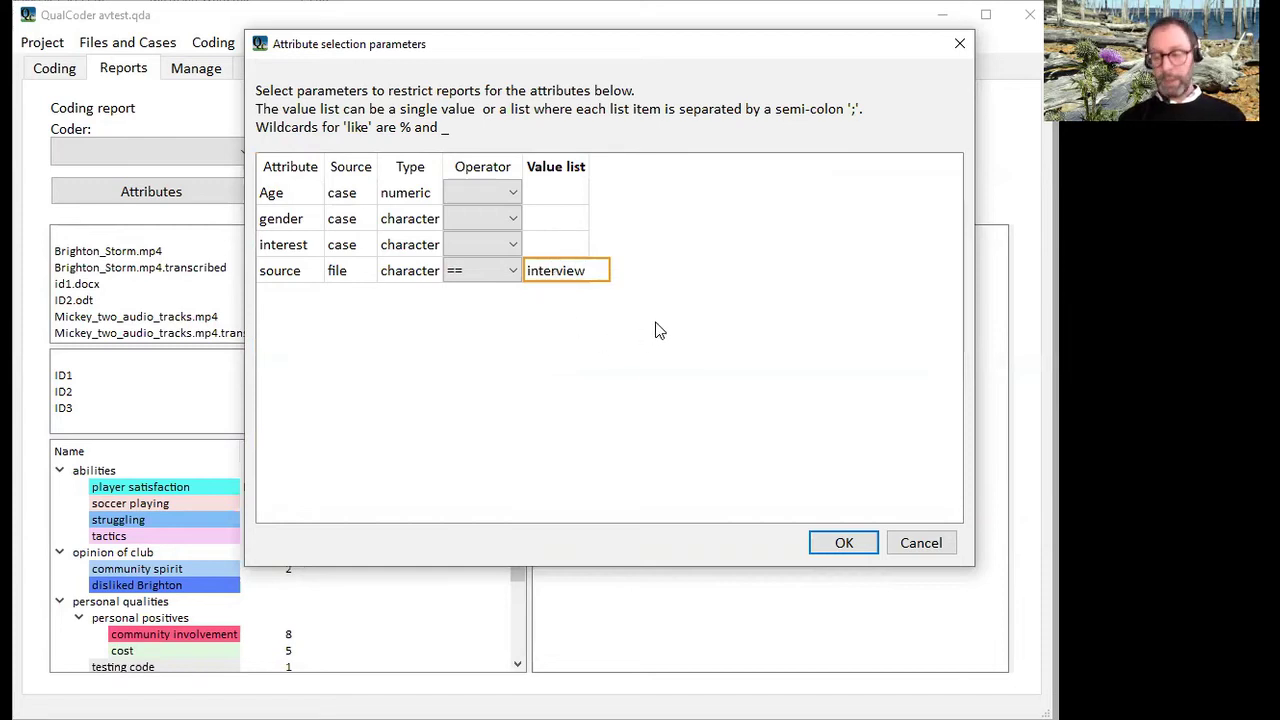
pyautogui.press('Return')
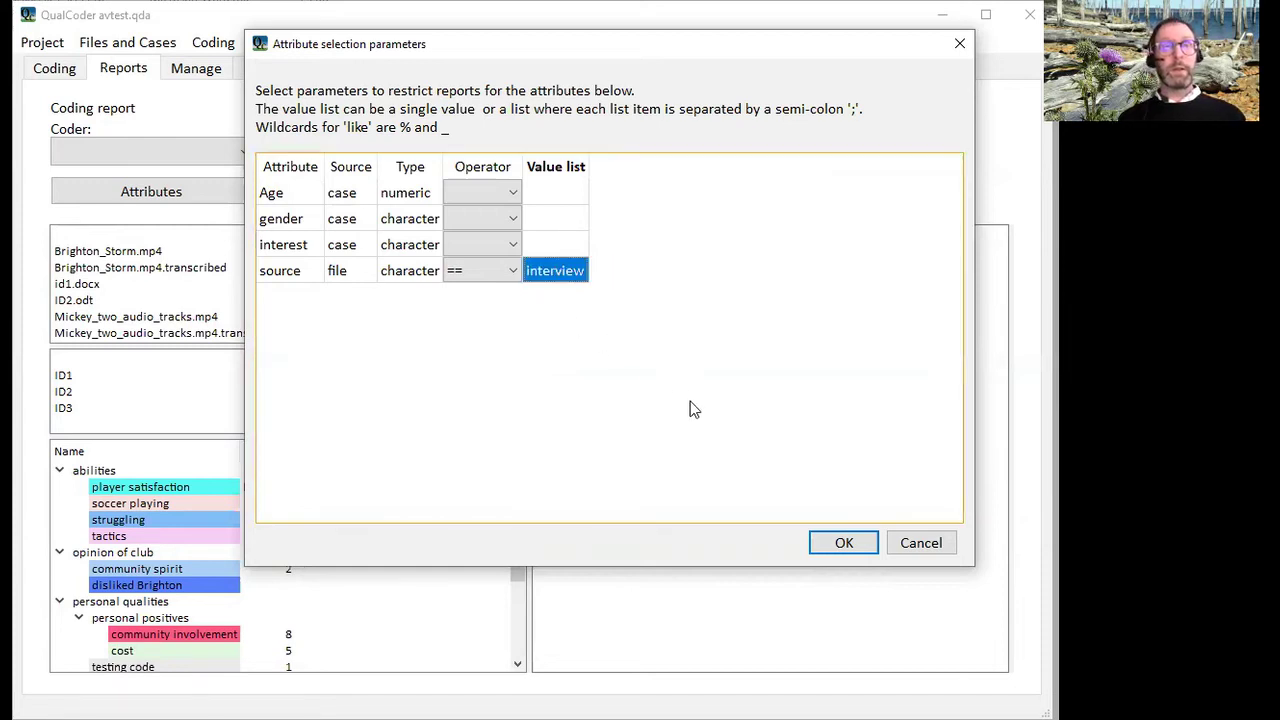
pyautogui.click(843, 545)
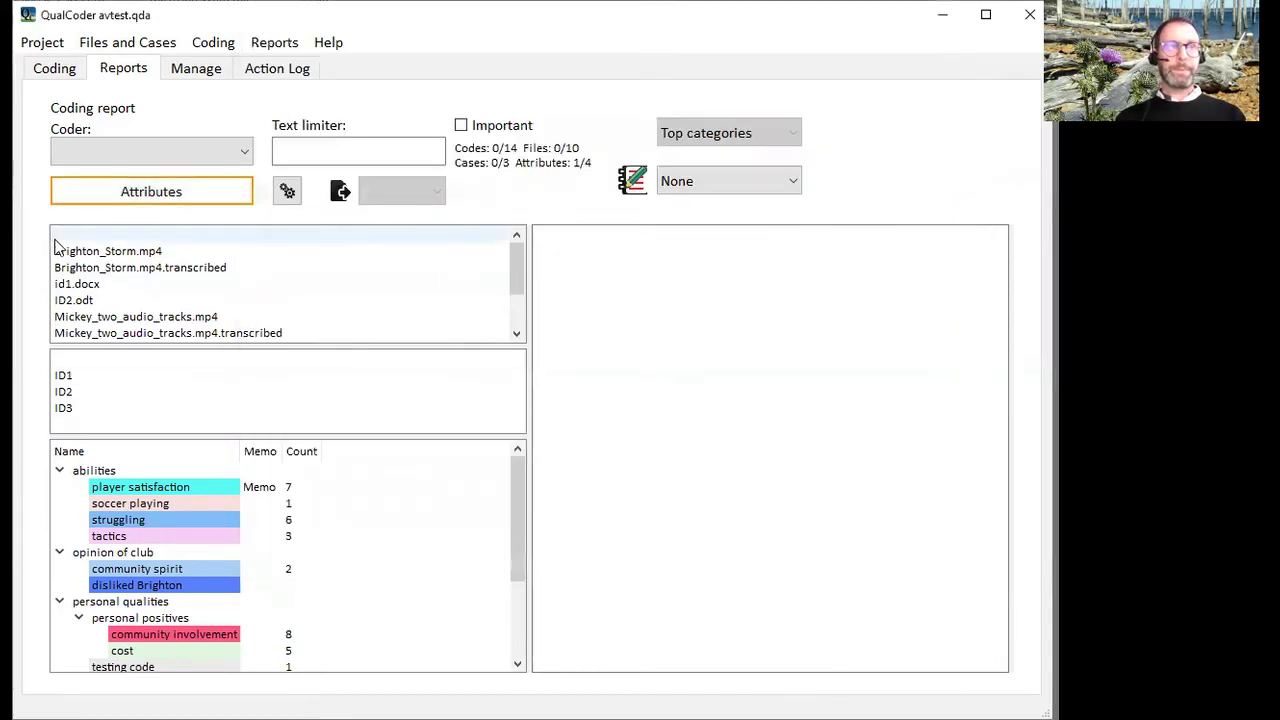
# Step: Run the attribute-restricted report for all code categories plus the club development code, and widen the results area
pyautogui.click(85, 474)
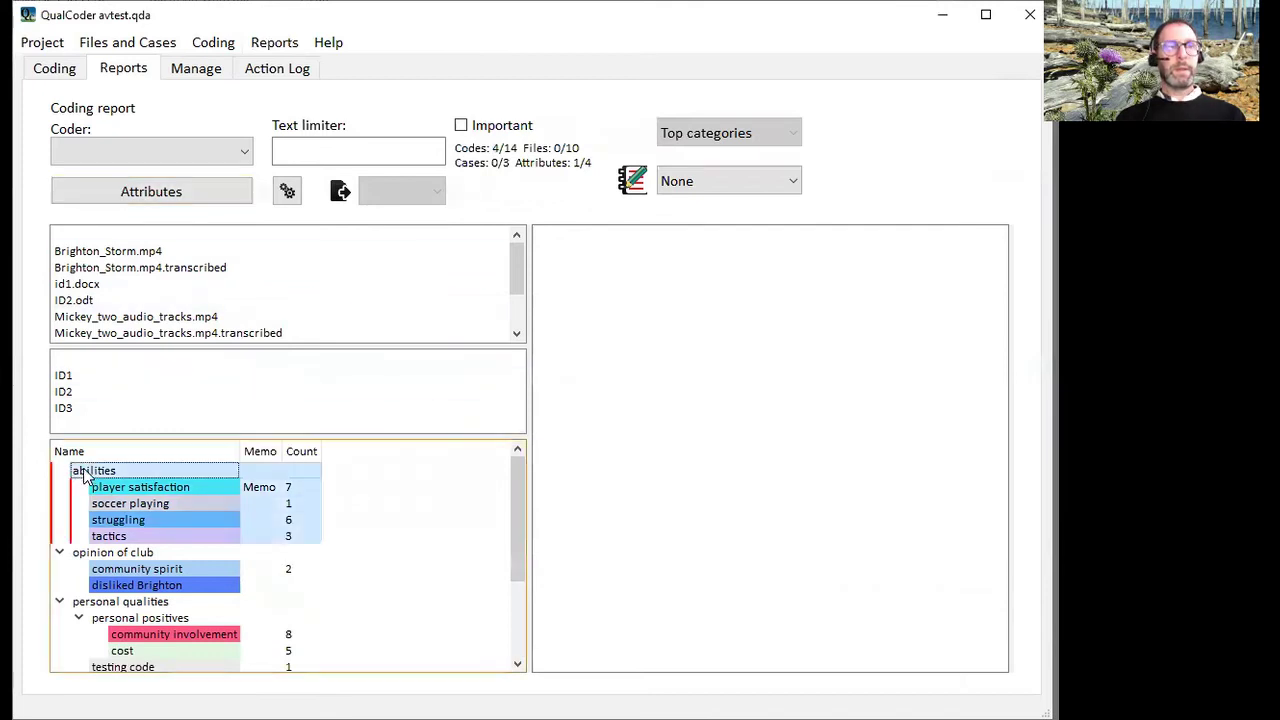
pyautogui.keyDown('ctrl'); pyautogui.click(102, 556); pyautogui.keyUp('ctrl')
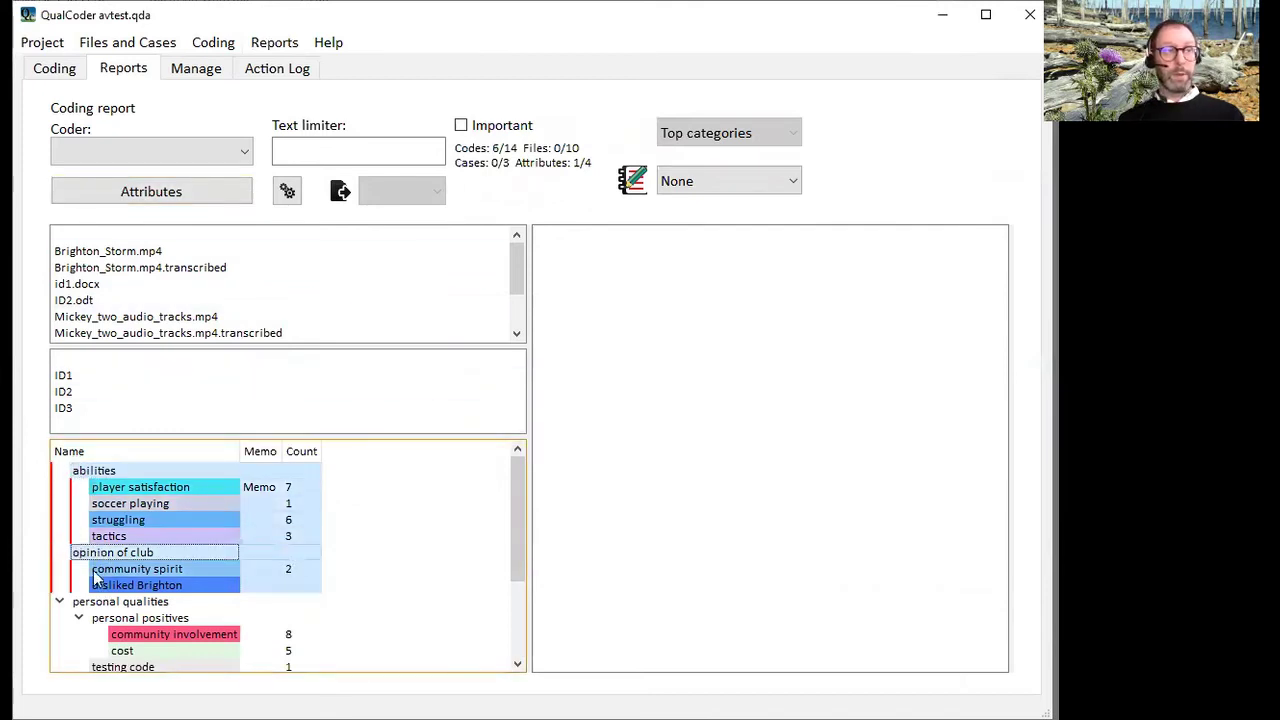
pyautogui.keyDown('ctrl'); pyautogui.click(100, 602); pyautogui.keyUp('ctrl')
pyautogui.scroll(-2, 104, 590)
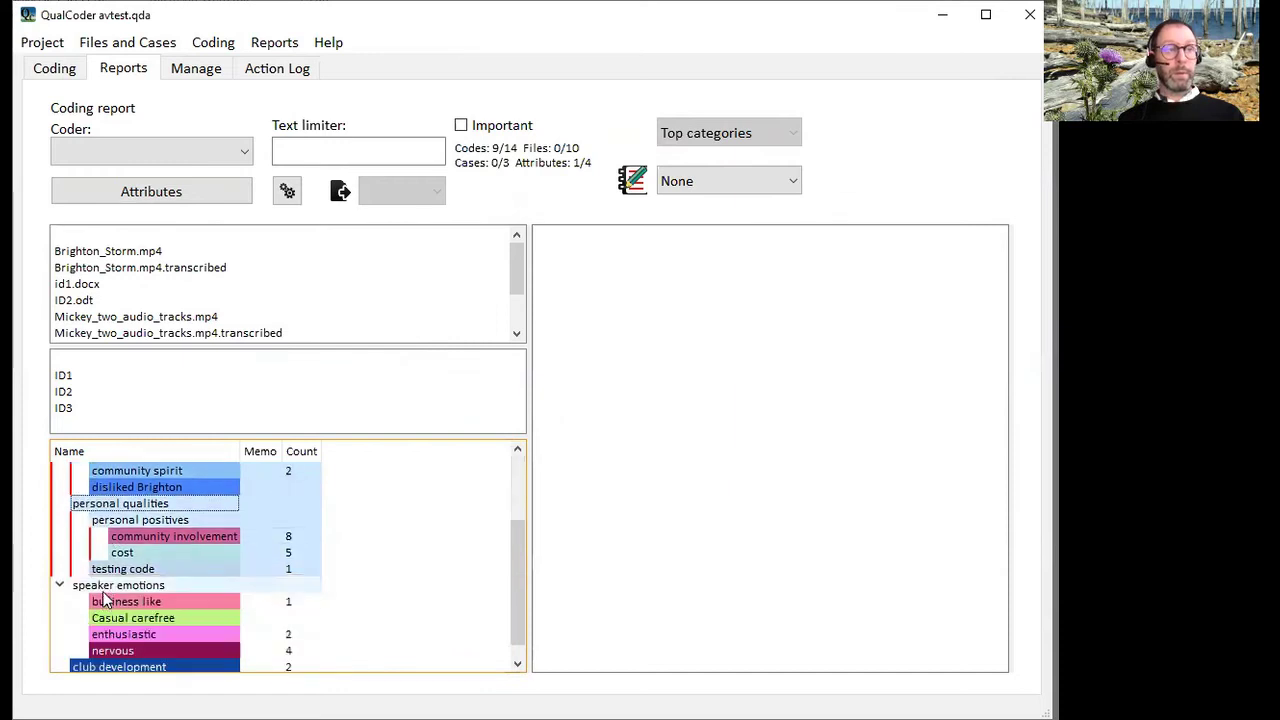
pyautogui.keyDown('ctrl'); pyautogui.click(104, 587); pyautogui.keyUp('ctrl')
pyautogui.scroll(-1, 104, 590)
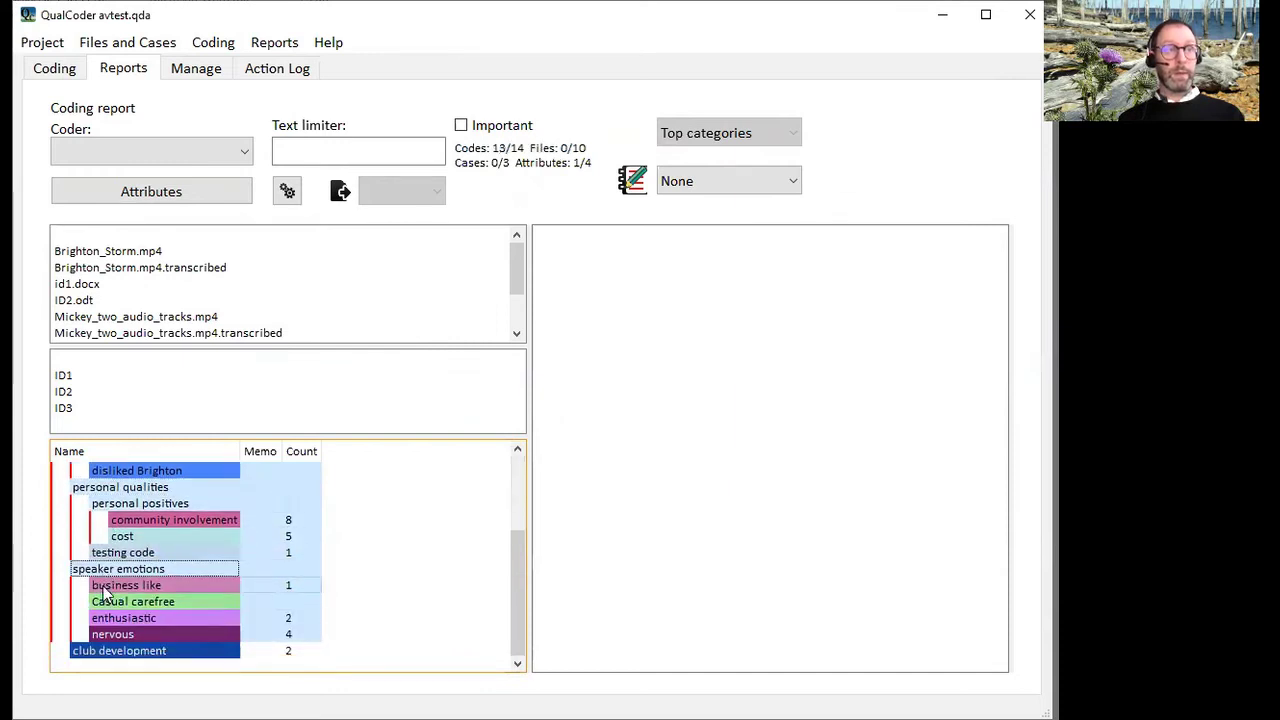
pyautogui.keyDown('ctrl'); pyautogui.click(75, 650); pyautogui.keyUp('ctrl')
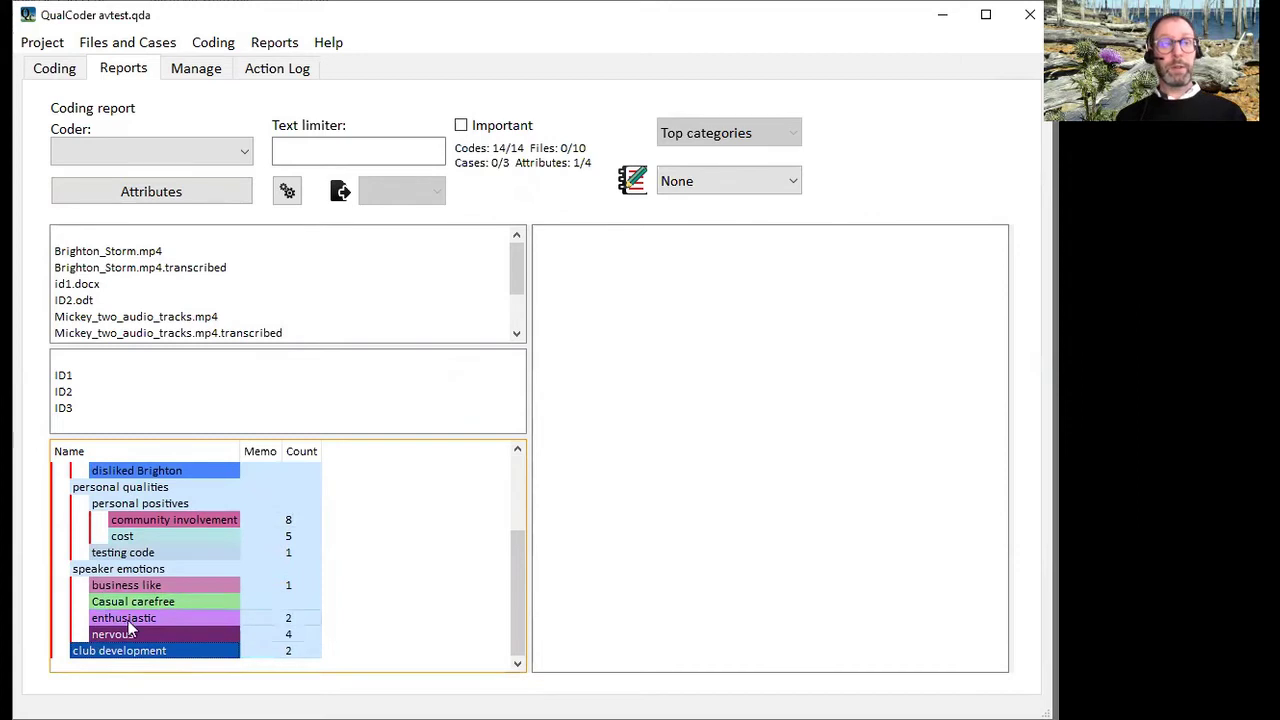
pyautogui.scroll(3, 160, 525)
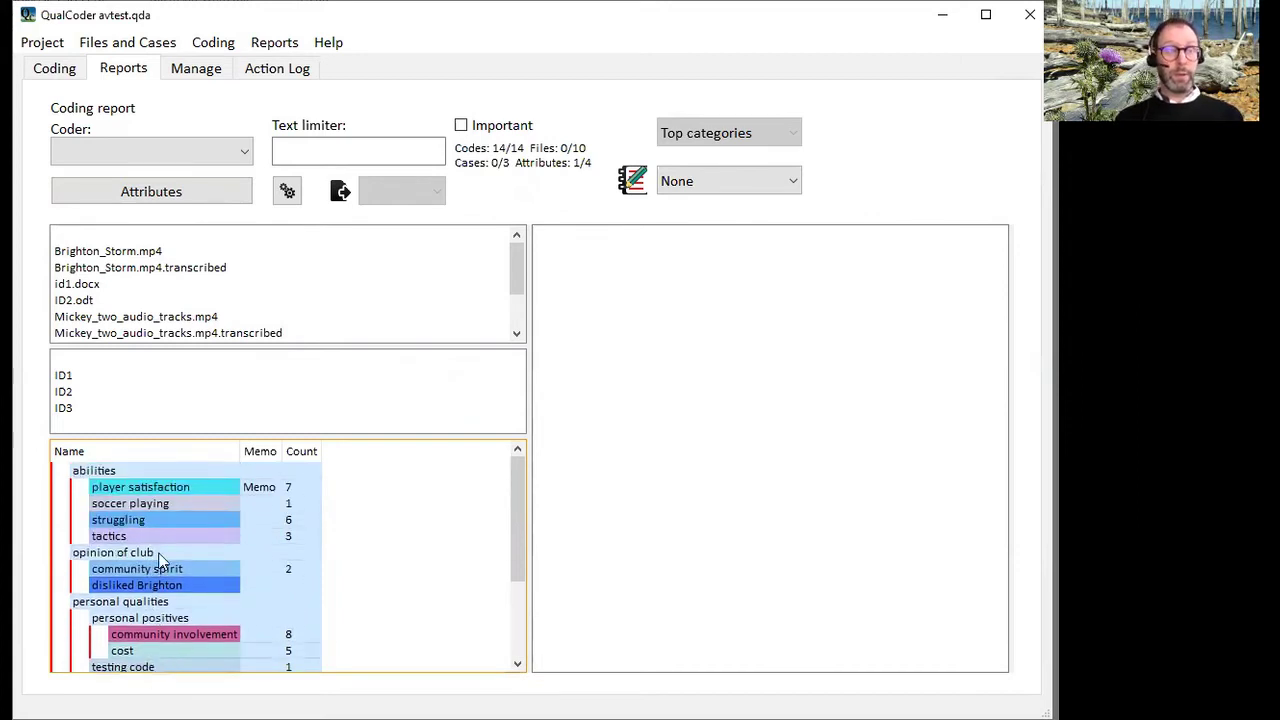
pyautogui.click(287, 192)
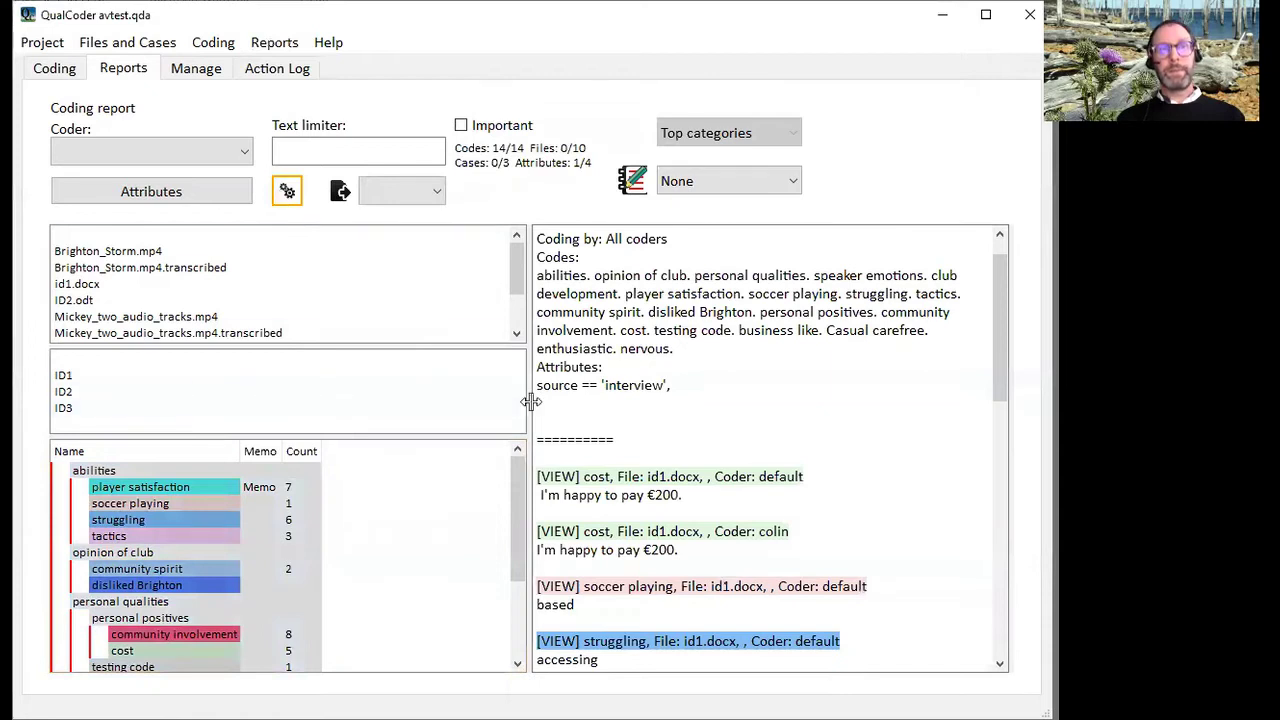
pyautogui.moveTo(530, 401); pyautogui.dragTo(353, 400)
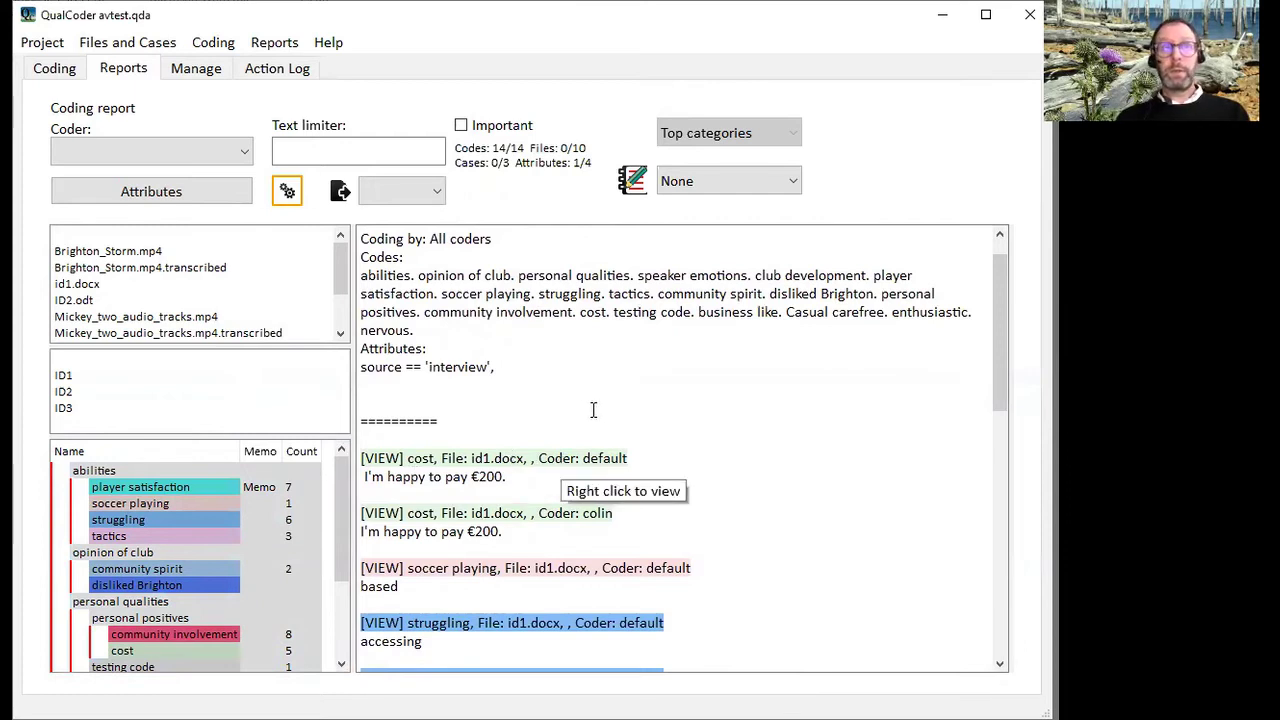
pyautogui.scroll(1, 570, 400)
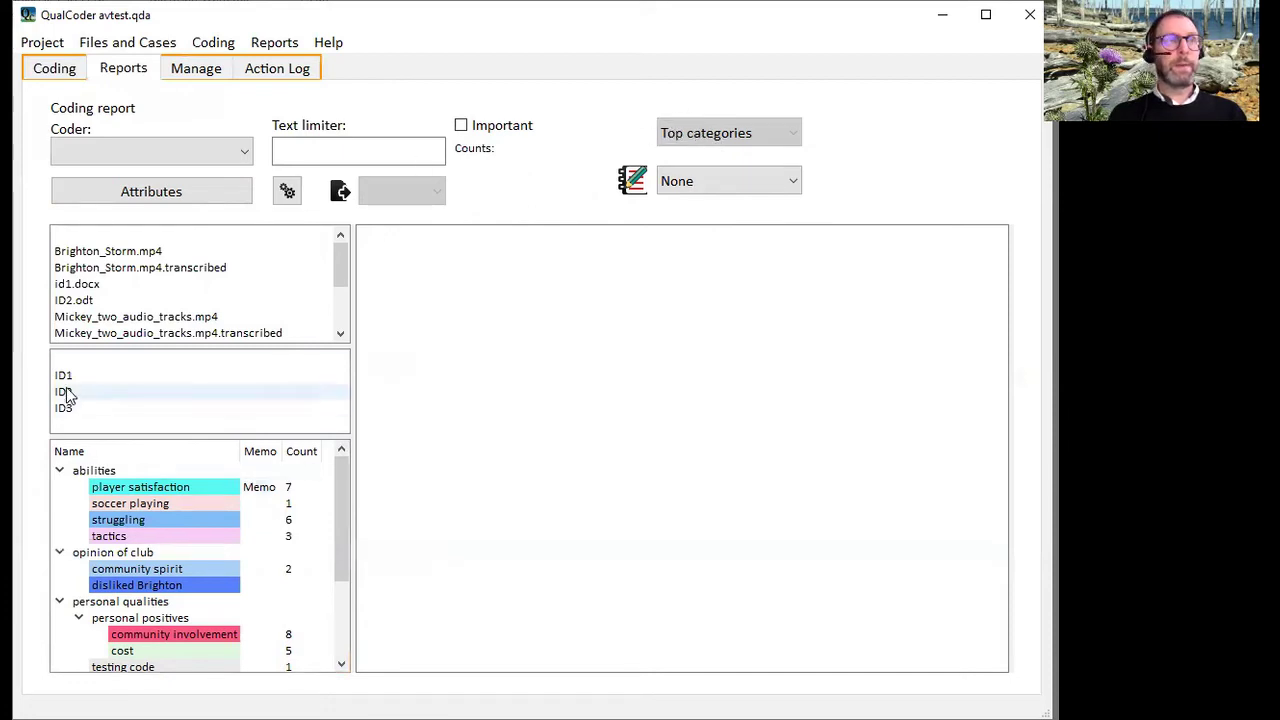
# Step: Run a coding report for cases ID1, ID2 and ID3 across all codes, with the matrix by top categories
pyautogui.moveTo(70, 383); pyautogui.dragTo(78, 415)
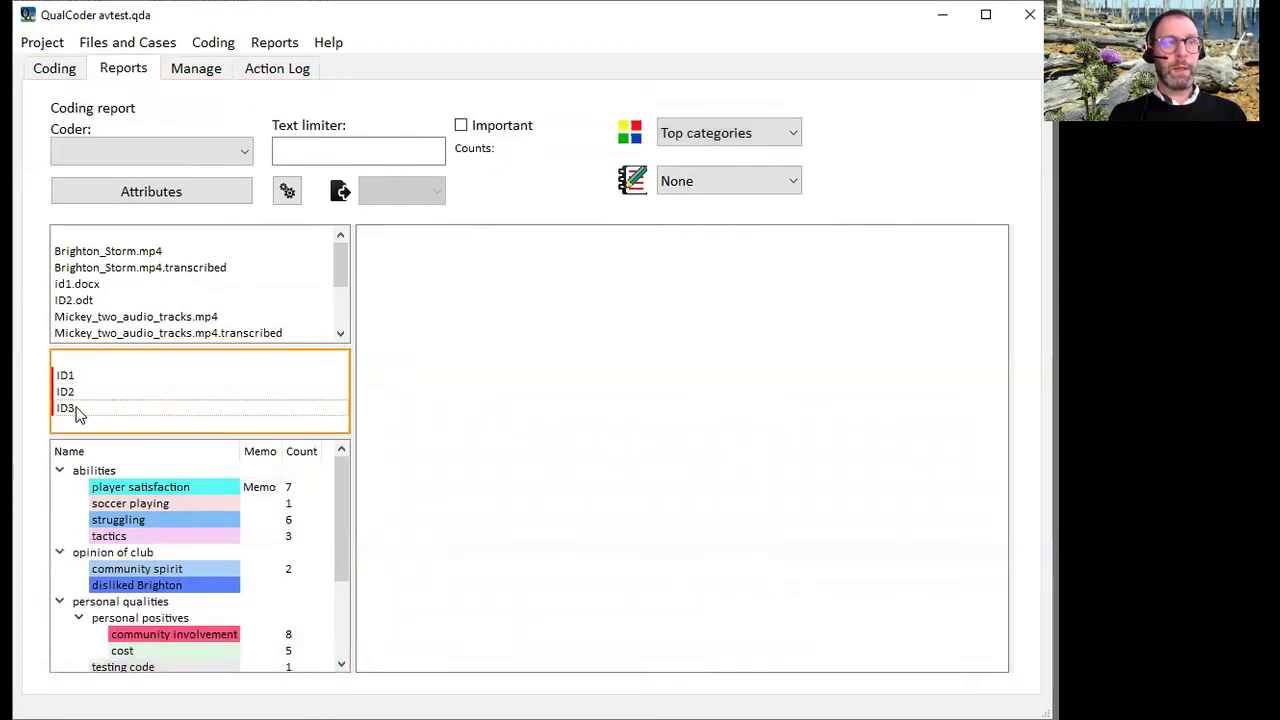
pyautogui.click(112, 472)
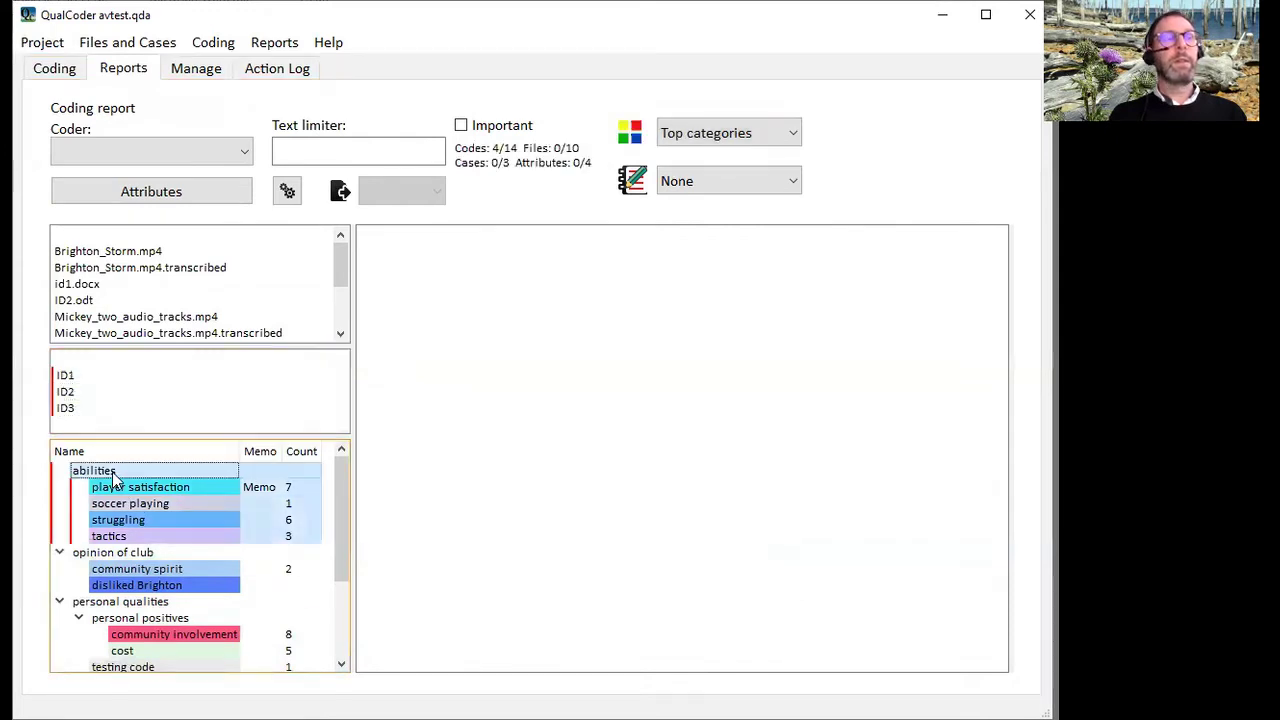
pyautogui.moveTo(112, 472); pyautogui.dragTo(112, 657)
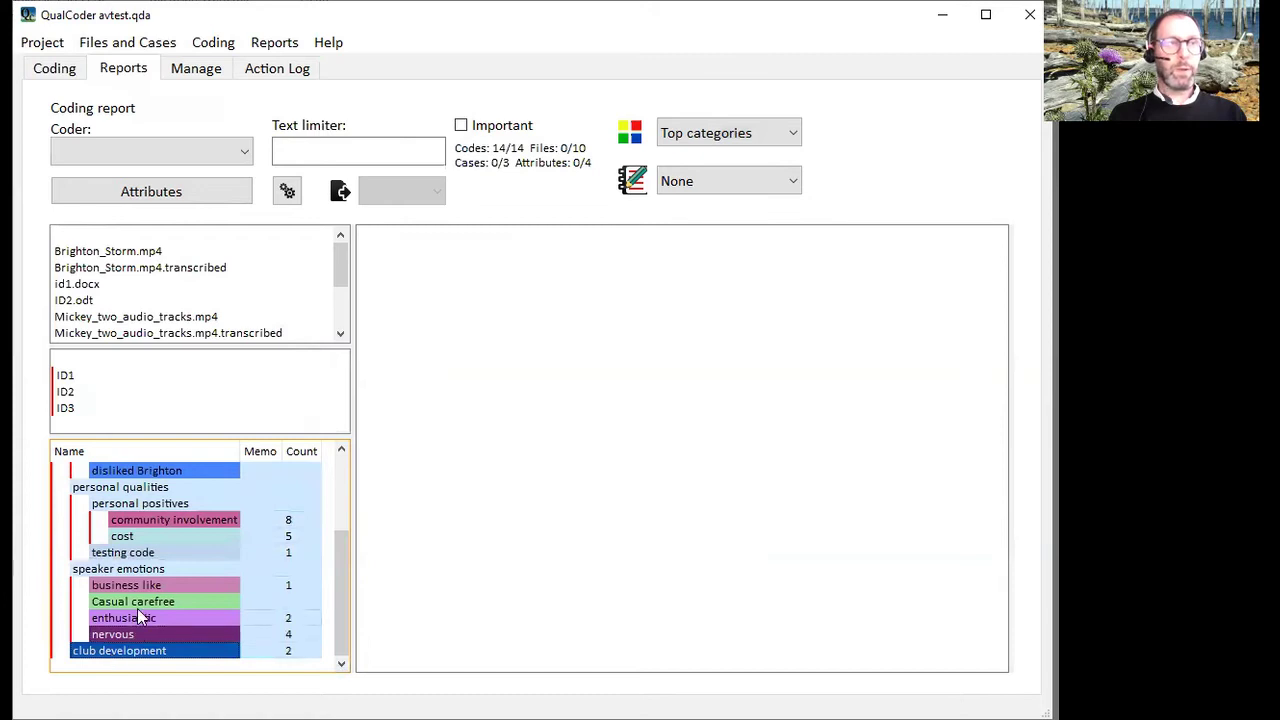
pyautogui.scroll(3, 137, 608)
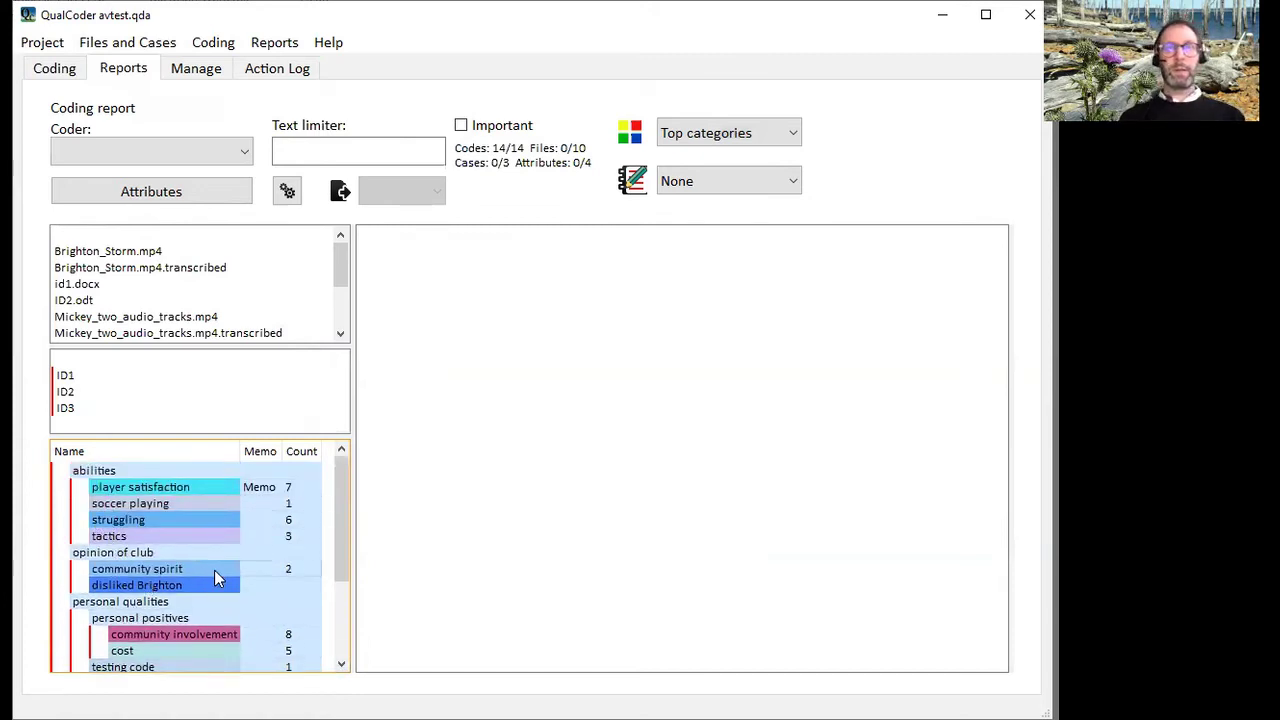
pyautogui.click(287, 195)
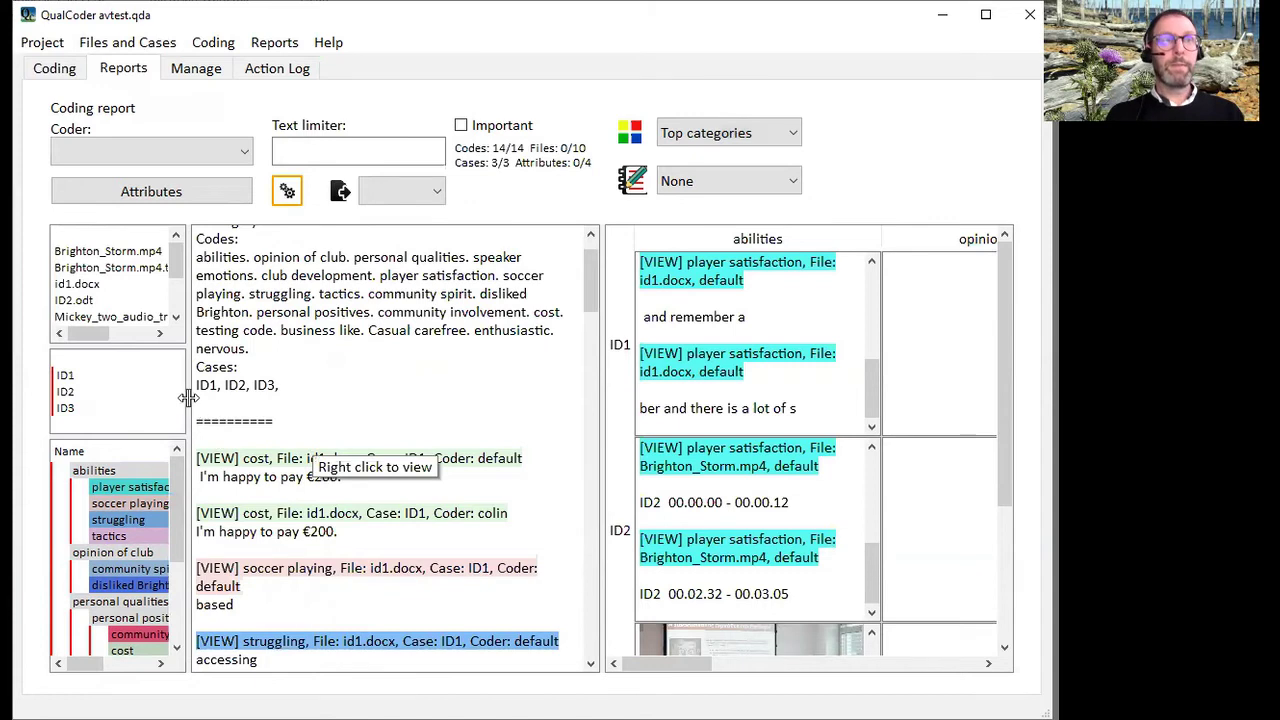
# Step: Collapse the file, case and code selection area and widen the case matrix beside the report text
pyautogui.moveTo(188, 392); pyautogui.dragTo(65, 388)
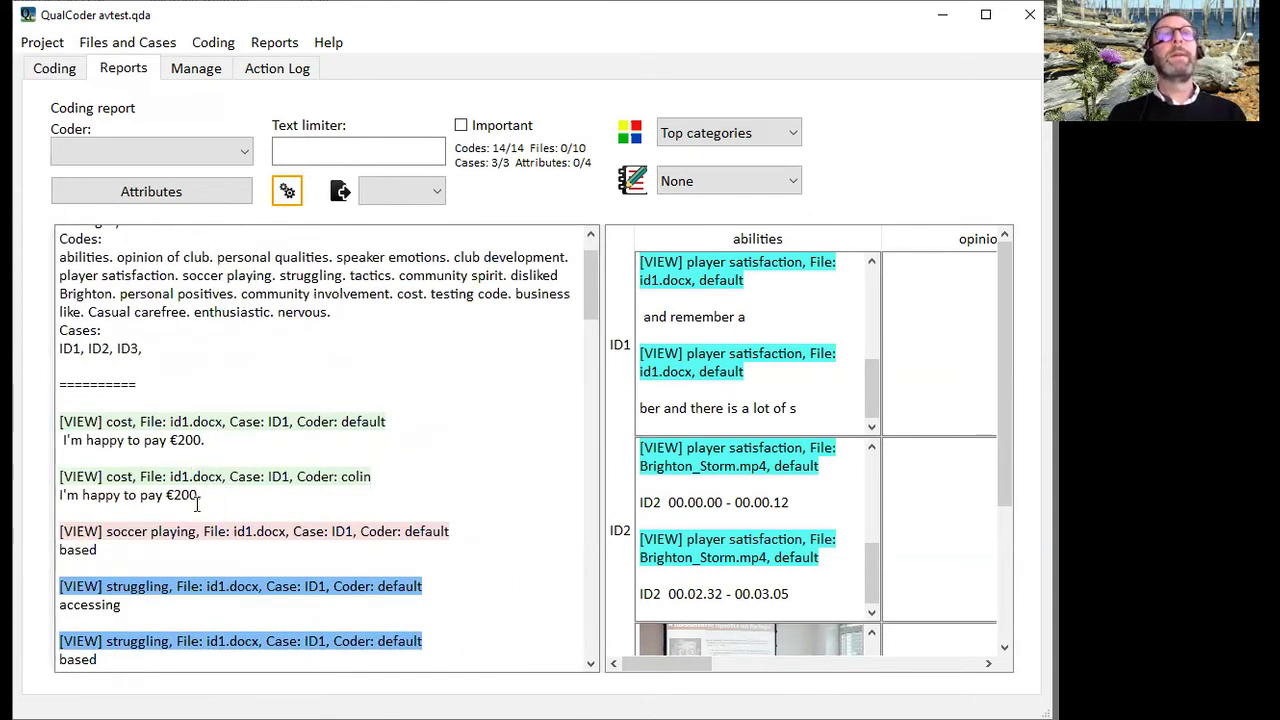
pyautogui.moveTo(590, 295); pyautogui.dragTo(626, 285)
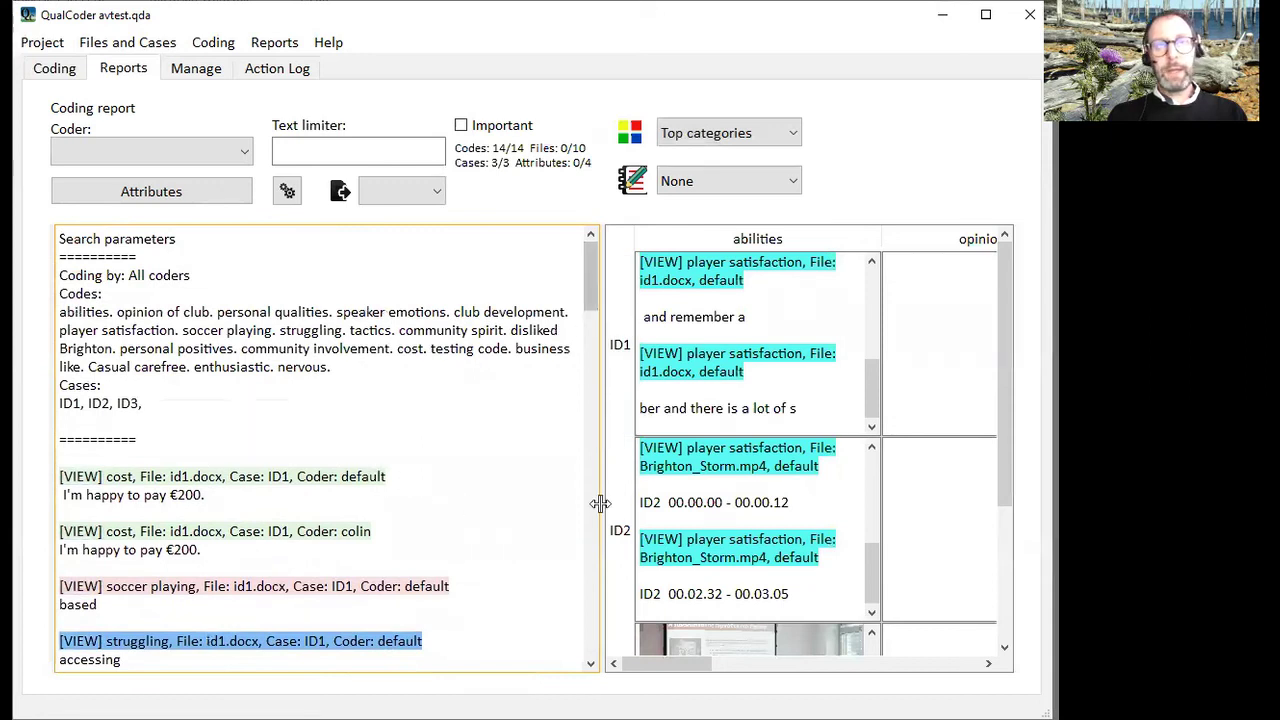
pyautogui.moveTo(601, 505); pyautogui.dragTo(248, 517)
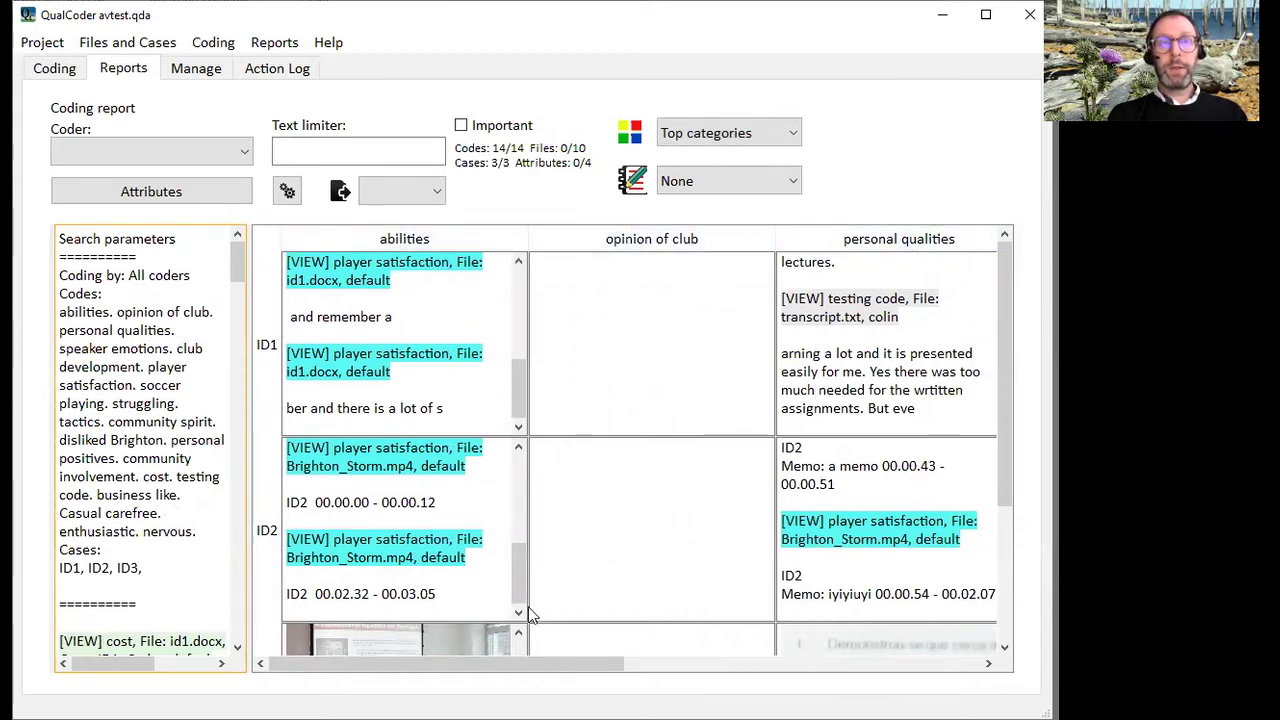
# Step: Look through the case matrix and the abilities codings of case ID1
pyautogui.click(585, 664)
pyautogui.moveTo(585, 665)
pyautogui.mouseDown()
pyautogui.moveTo(972, 660)
pyautogui.moveTo(590, 664)
pyautogui.mouseUp()
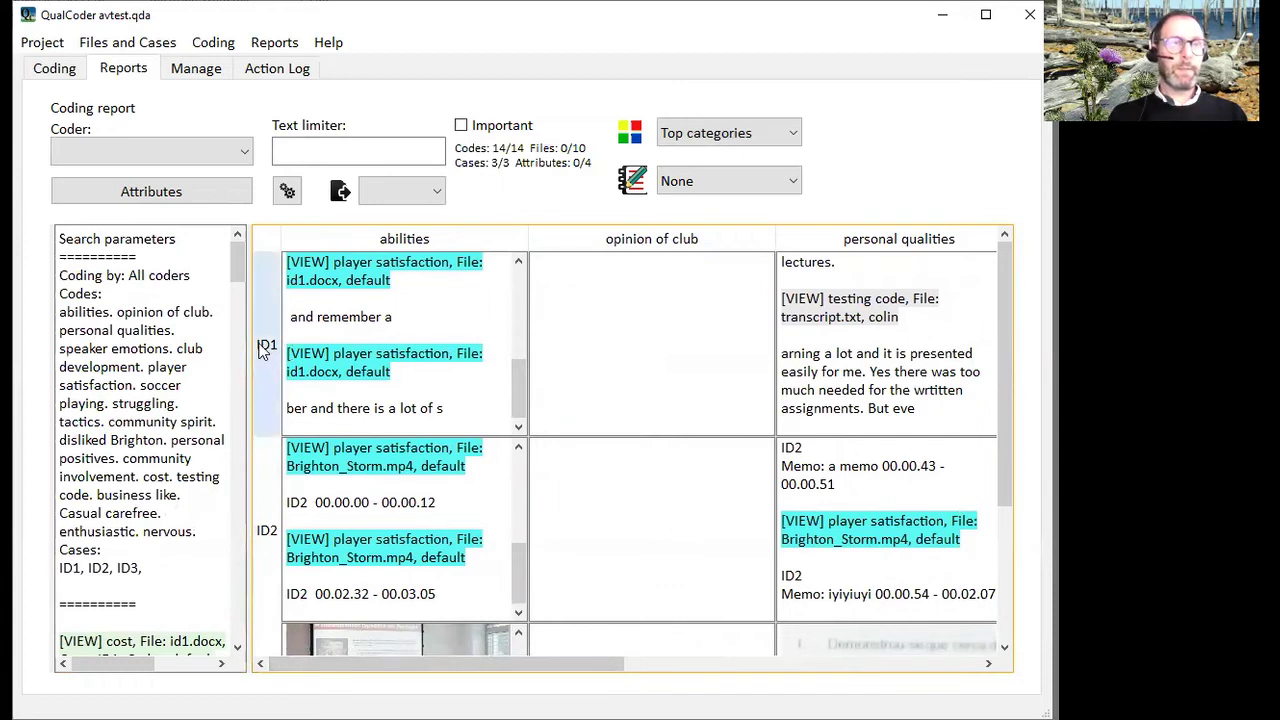
pyautogui.scroll(-1, 274, 450)
pyautogui.scroll(1, 277, 467)
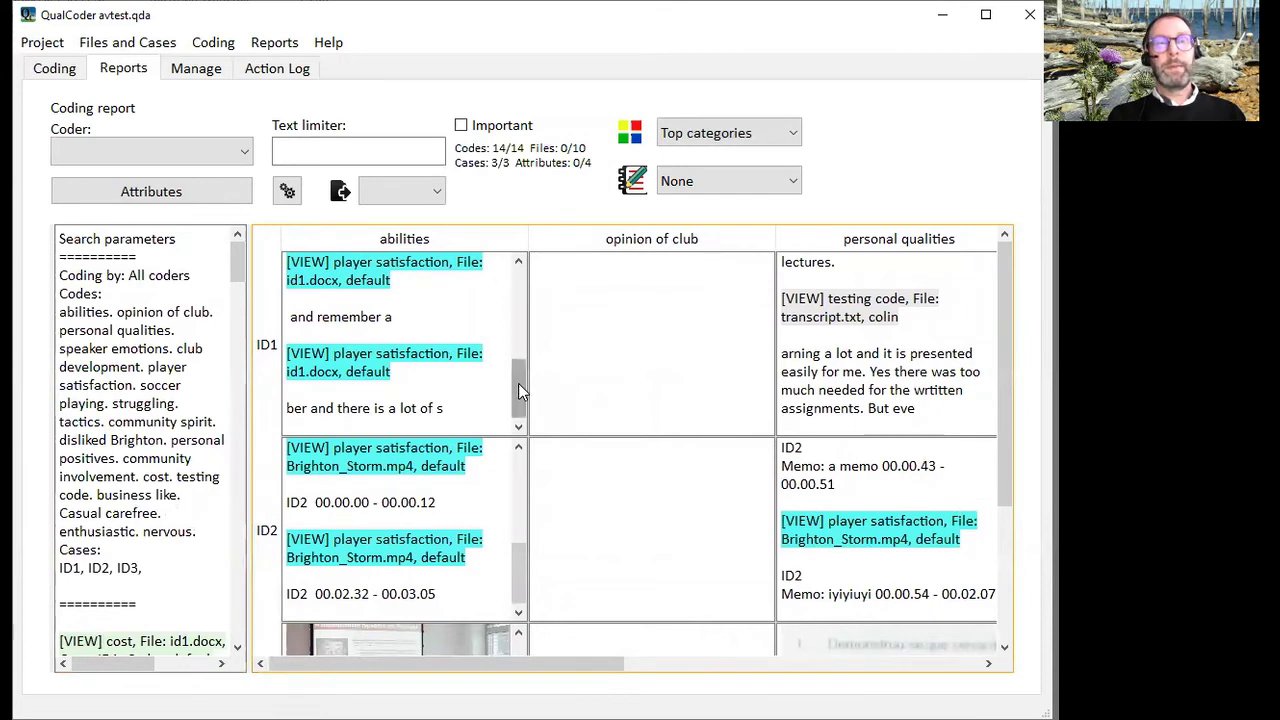
pyautogui.moveTo(518, 383); pyautogui.dragTo(532, 296)
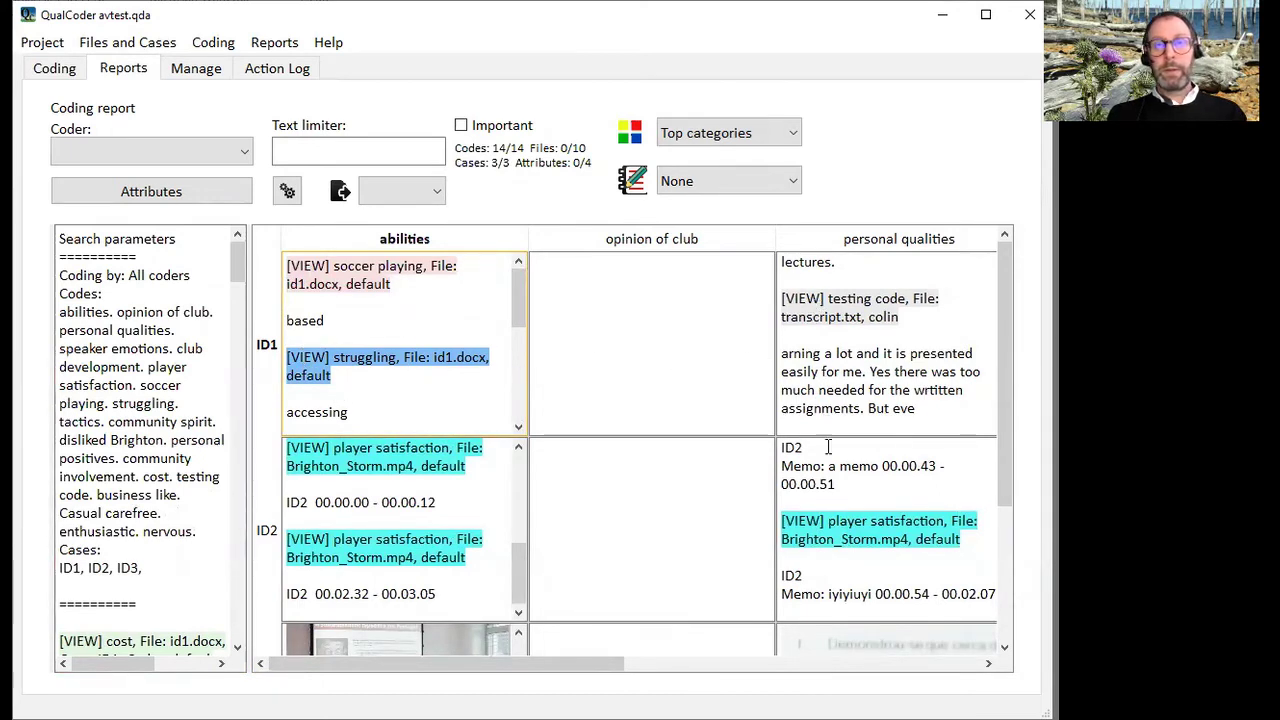
# Step: View the nervous segment from id1.docx under speaker emotions for case ID1 in context, and close its window
pyautogui.click(809, 300)
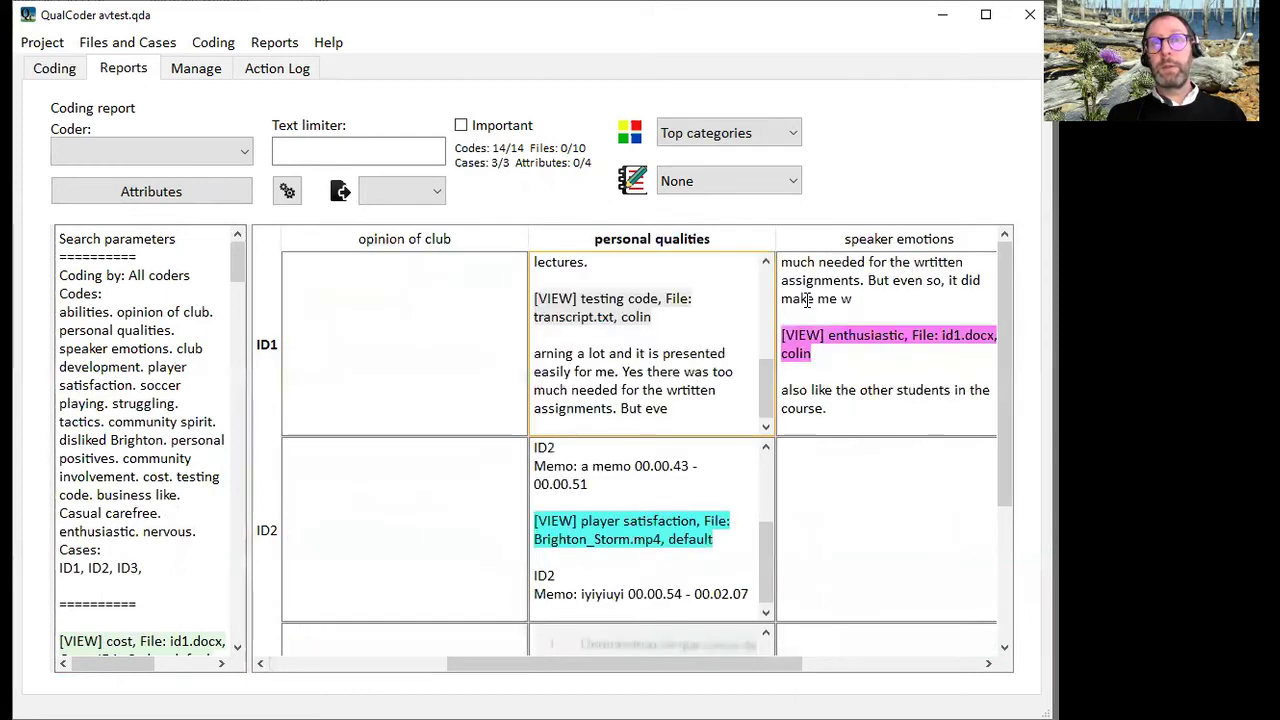
pyautogui.scroll(-3, 807, 300)
pyautogui.rightClick(828, 267)
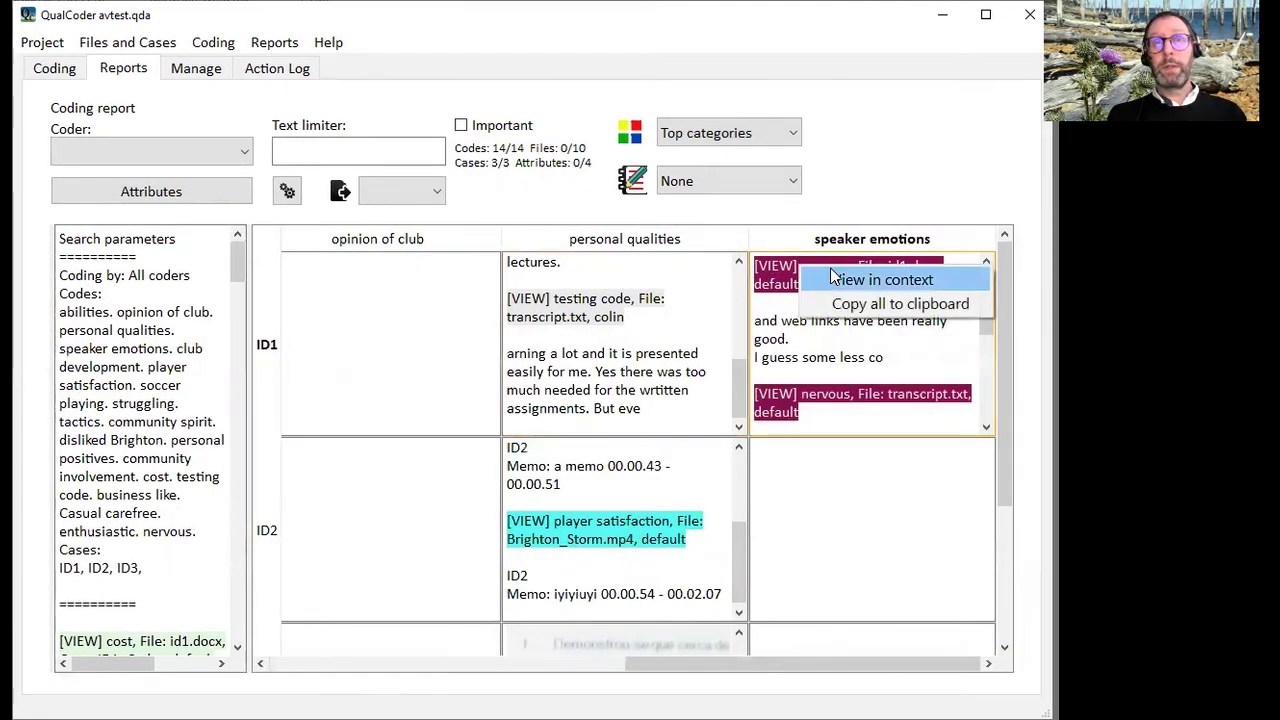
pyautogui.click(832, 279)
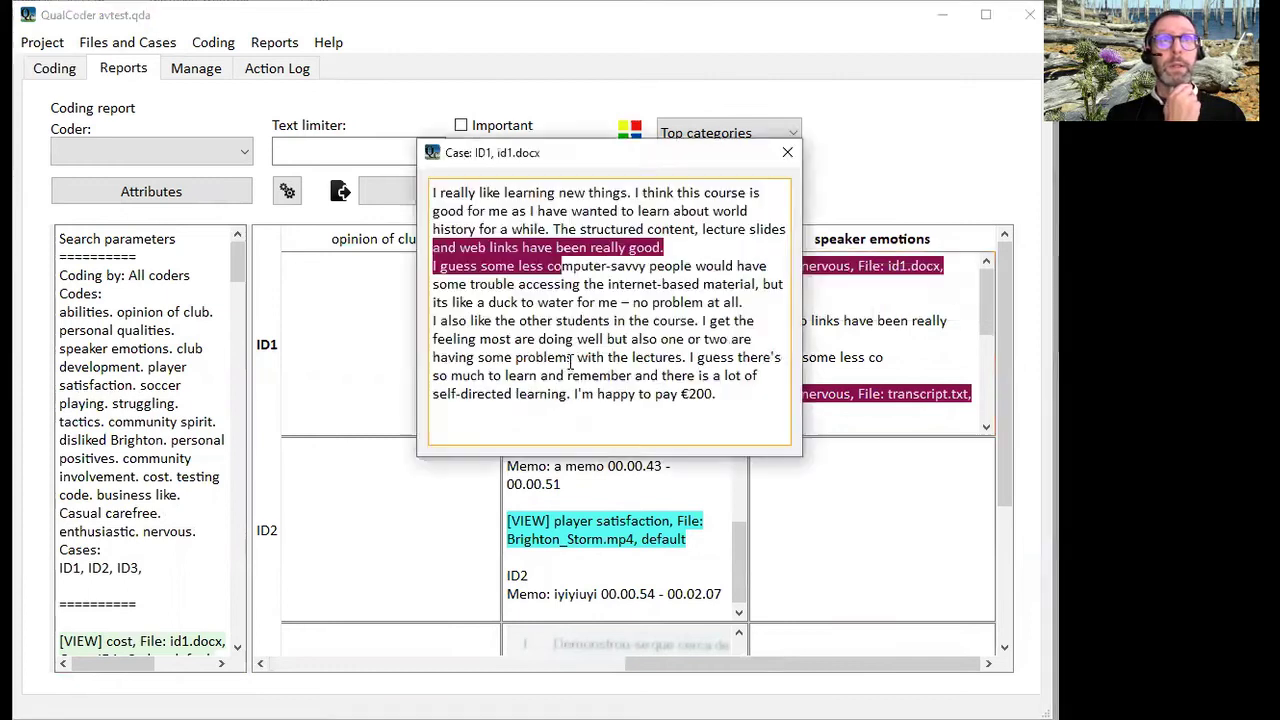
pyautogui.click(787, 155)
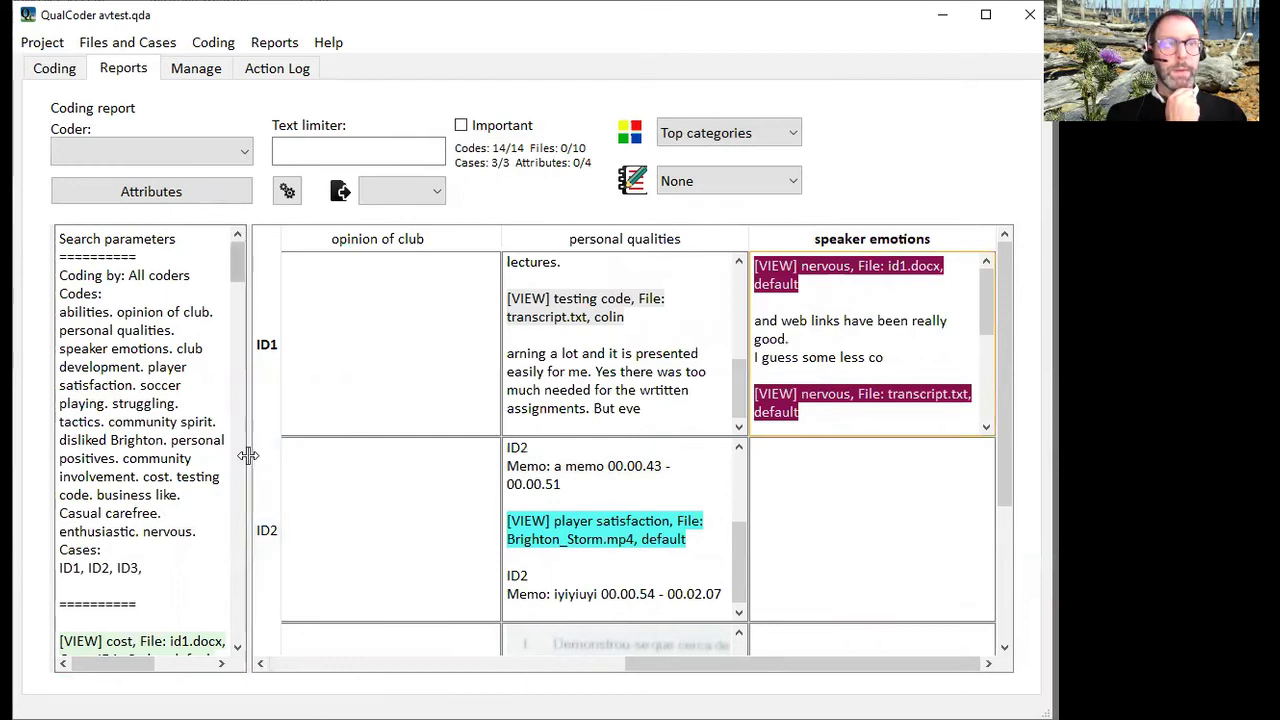
# Step: Restore the file, case and code selection area and rerun the report for cases ID1 to ID3 with the matrix by codes
pyautogui.moveTo(247, 458); pyautogui.dragTo(811, 434)
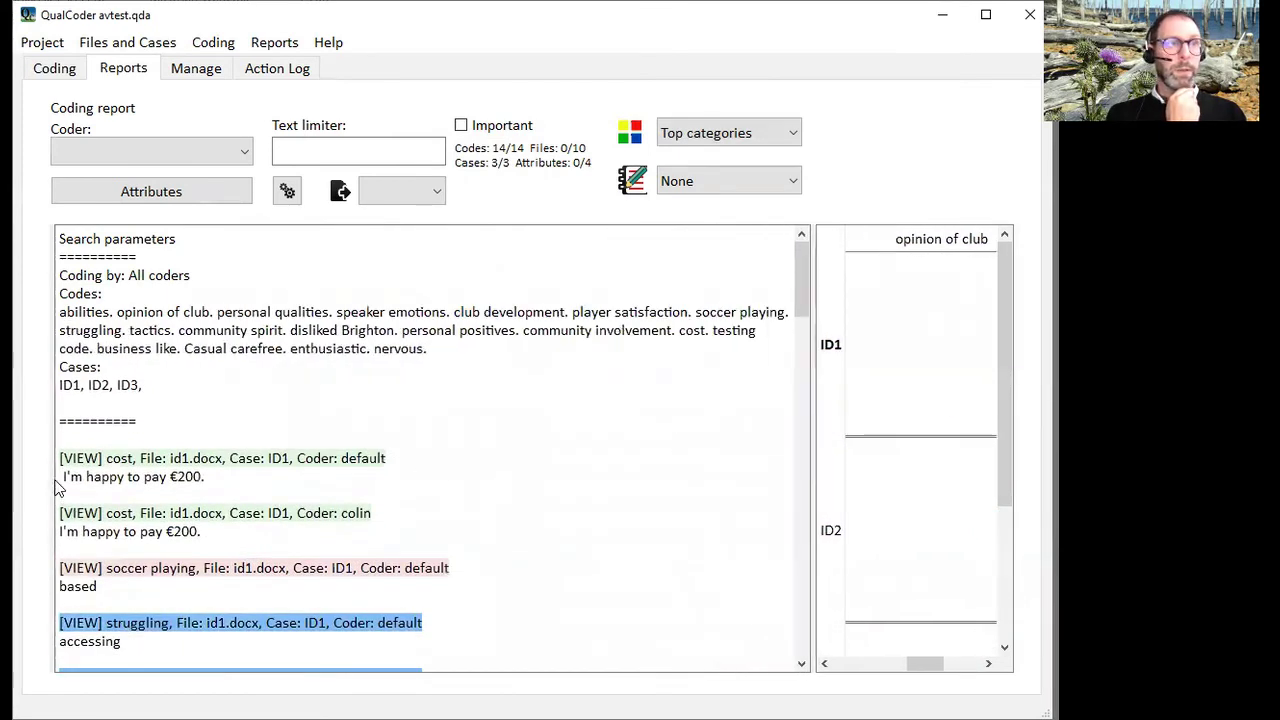
pyautogui.moveTo(51, 474); pyautogui.dragTo(424, 436)
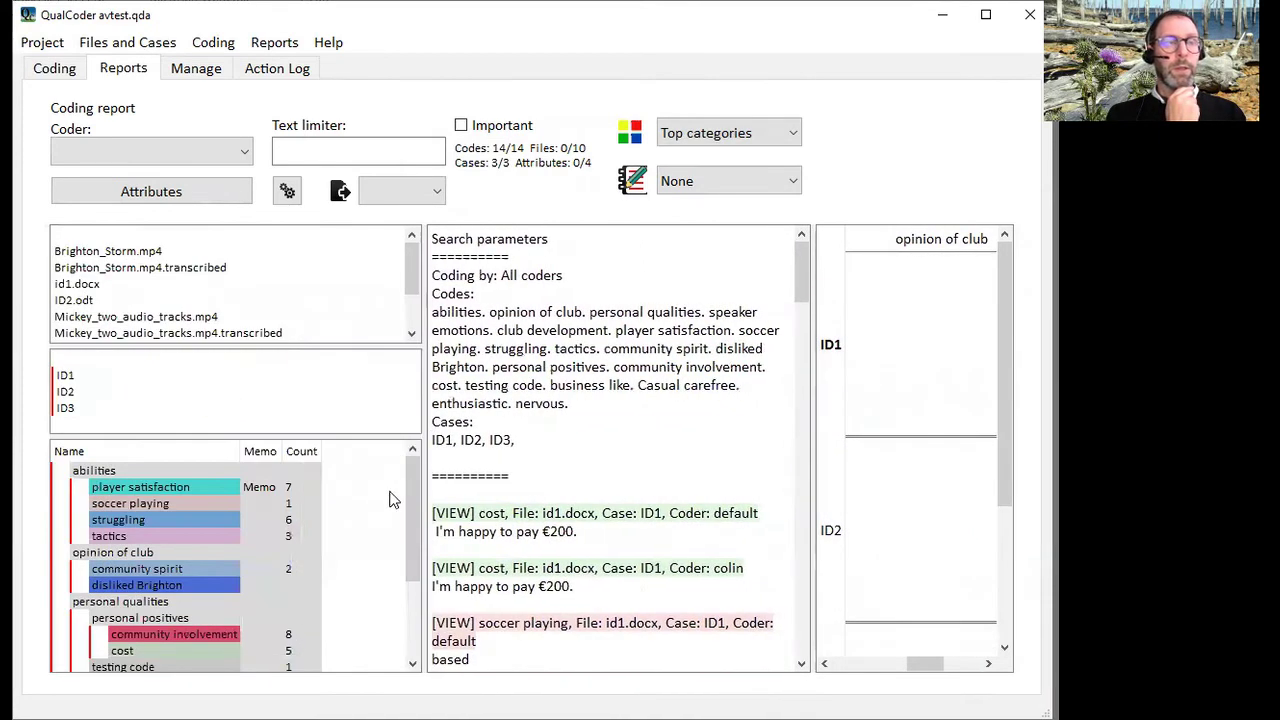
pyautogui.click(792, 134)
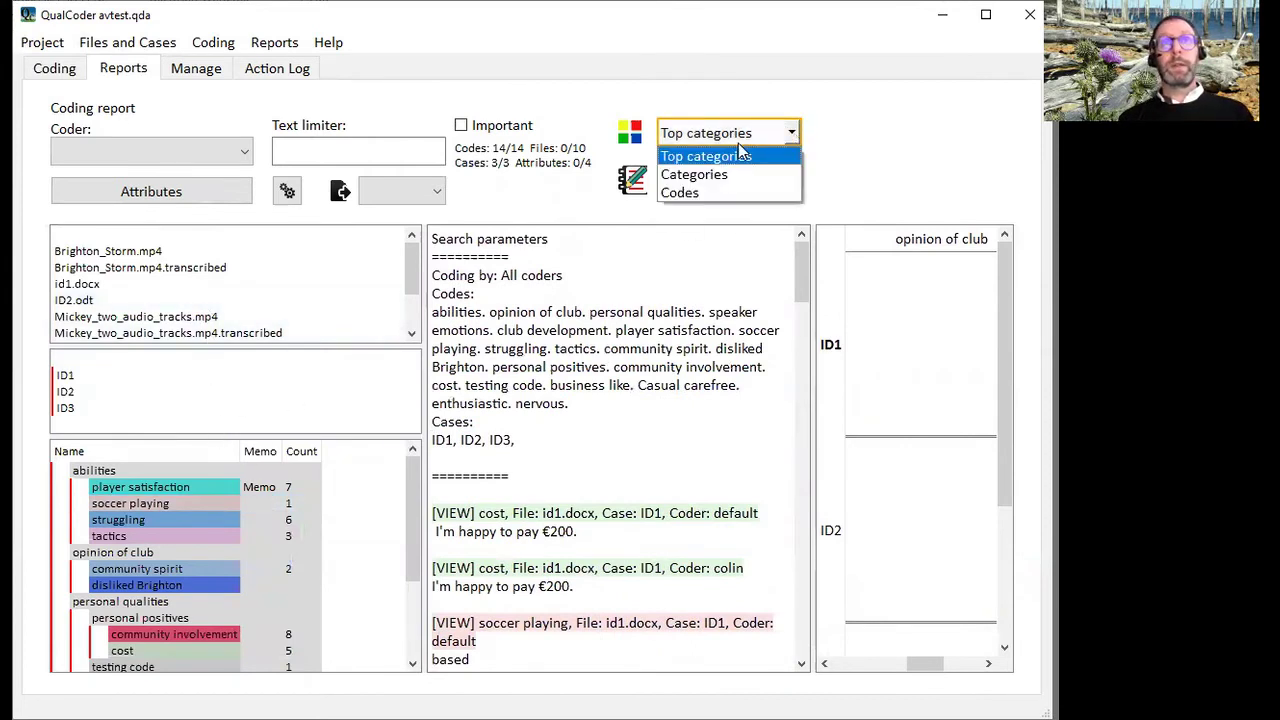
pyautogui.click(714, 193)
pyautogui.moveTo(277, 391); pyautogui.dragTo(801, 342)
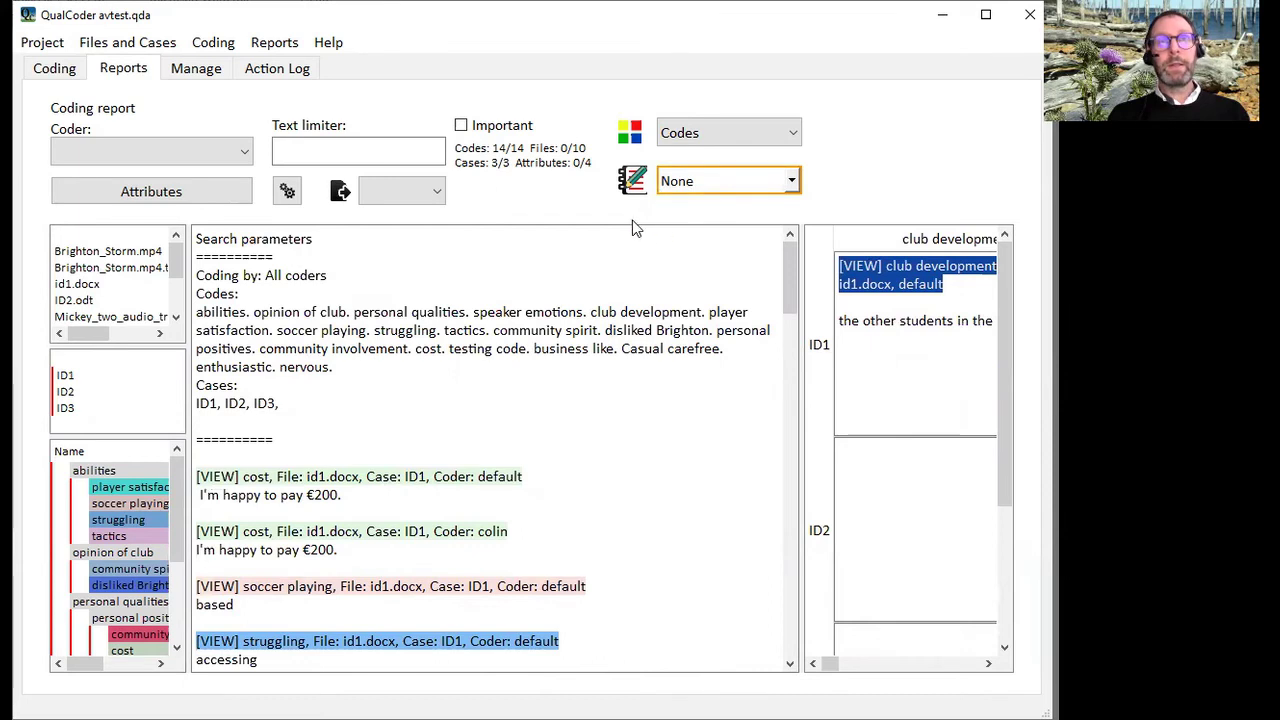
# Step: Widen the selection area, and select all files with no cases for the report
pyautogui.moveTo(188, 410); pyautogui.dragTo(317, 390)
pyautogui.click(115, 267)
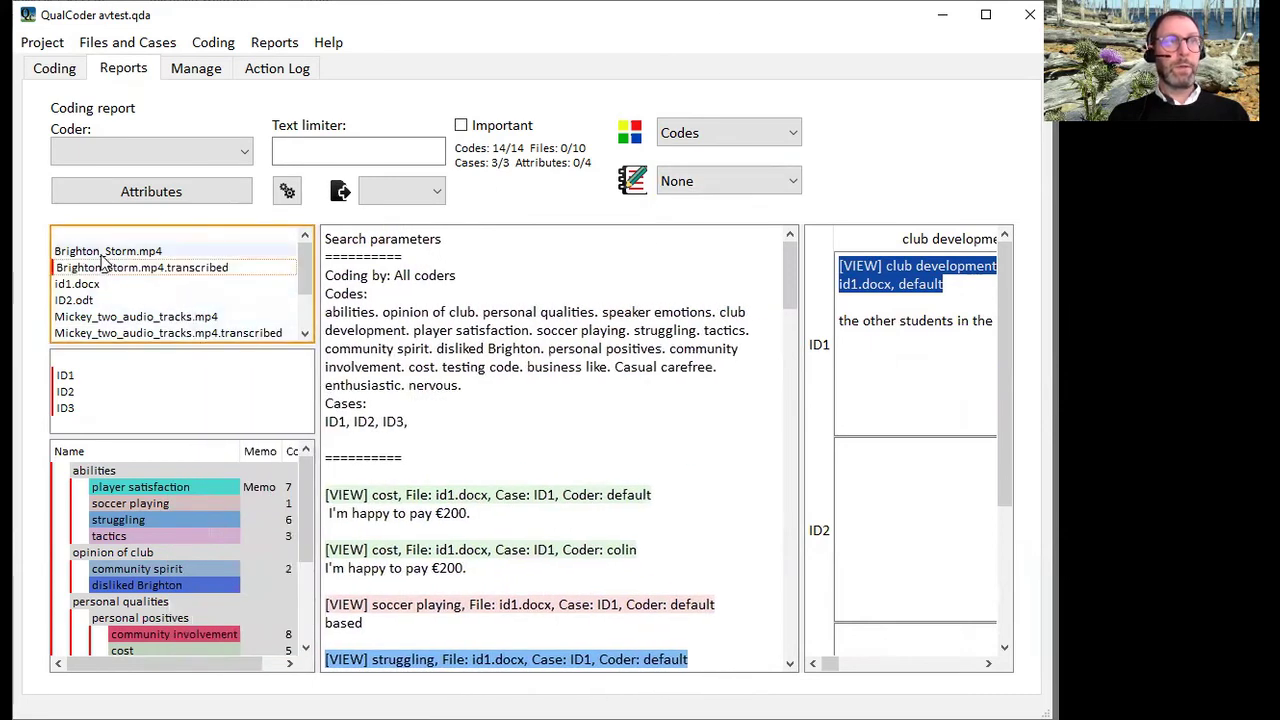
pyautogui.keyDown('ctrl'); pyautogui.click(110, 251); pyautogui.keyUp('ctrl')
pyautogui.moveTo(92, 315); pyautogui.dragTo(93, 379)
pyautogui.click(80, 361)
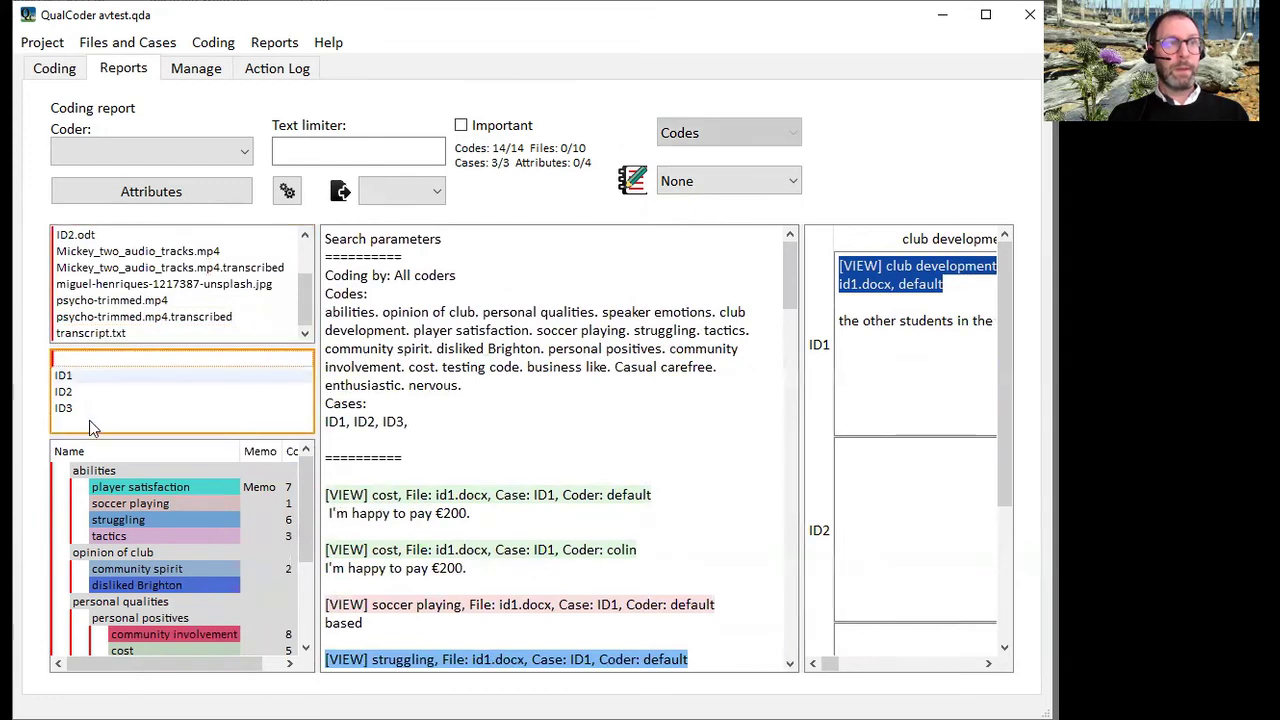
pyautogui.scroll(-3, 90, 560)
pyautogui.scroll(3, 95, 555)
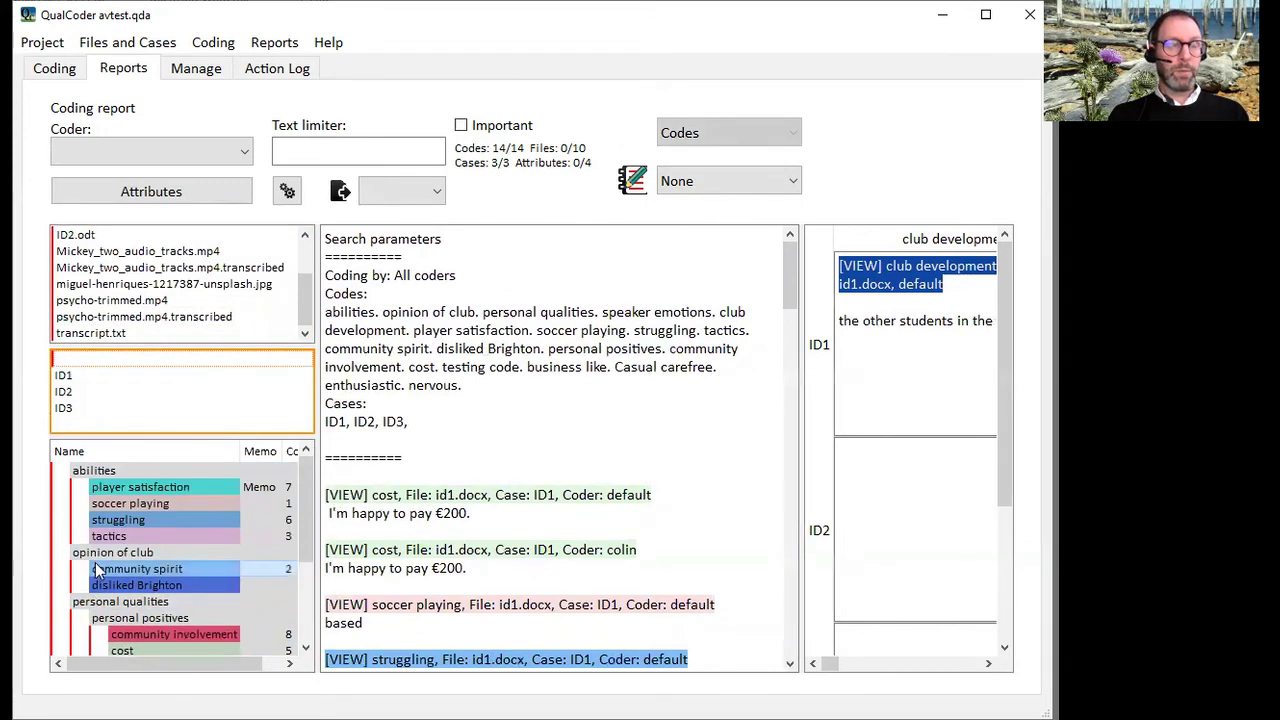
pyautogui.scroll(-3, 110, 541)
pyautogui.scroll(3, 115, 537)
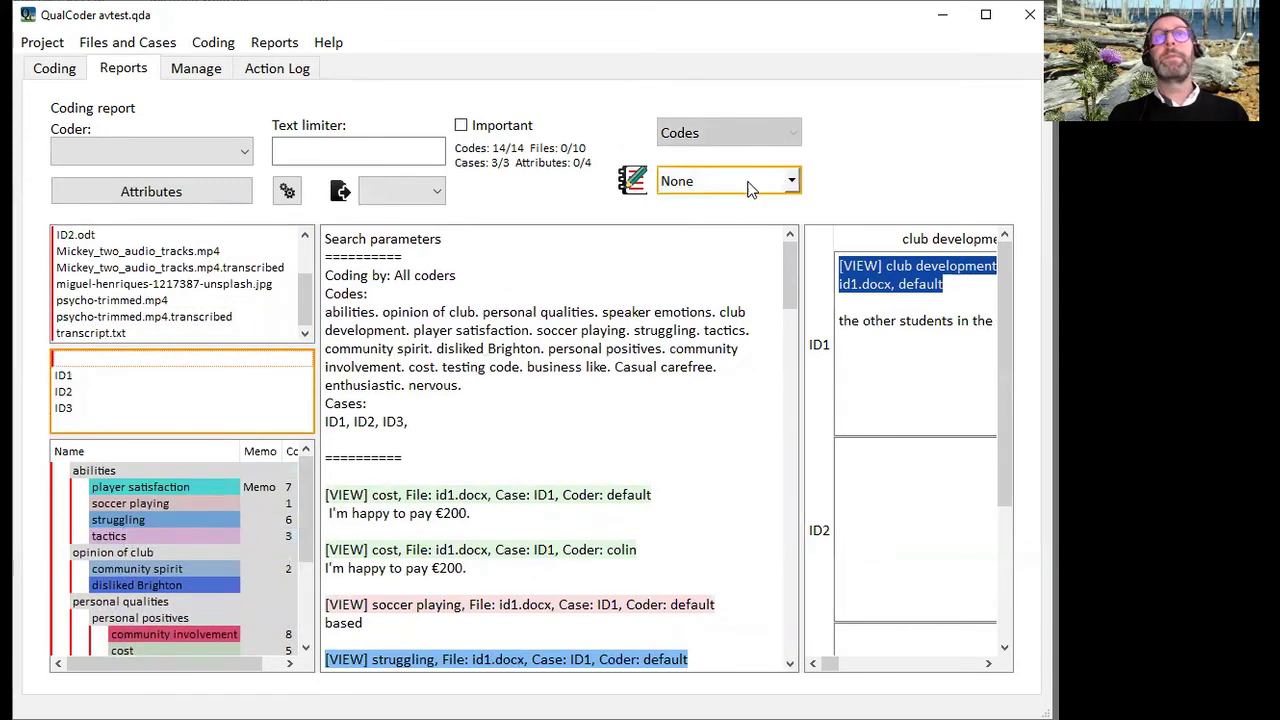
# Step: Run an annotations report across all files and widen the report text to look through it
pyautogui.click(790, 186)
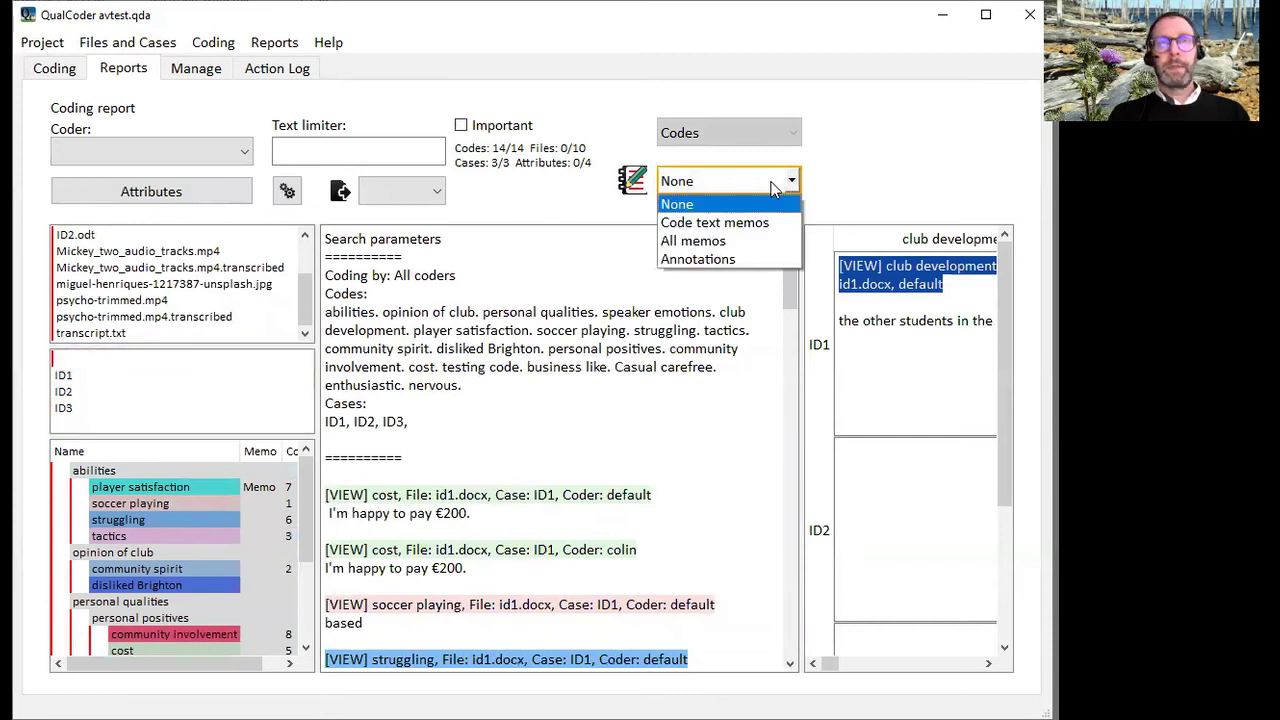
pyautogui.click(726, 262)
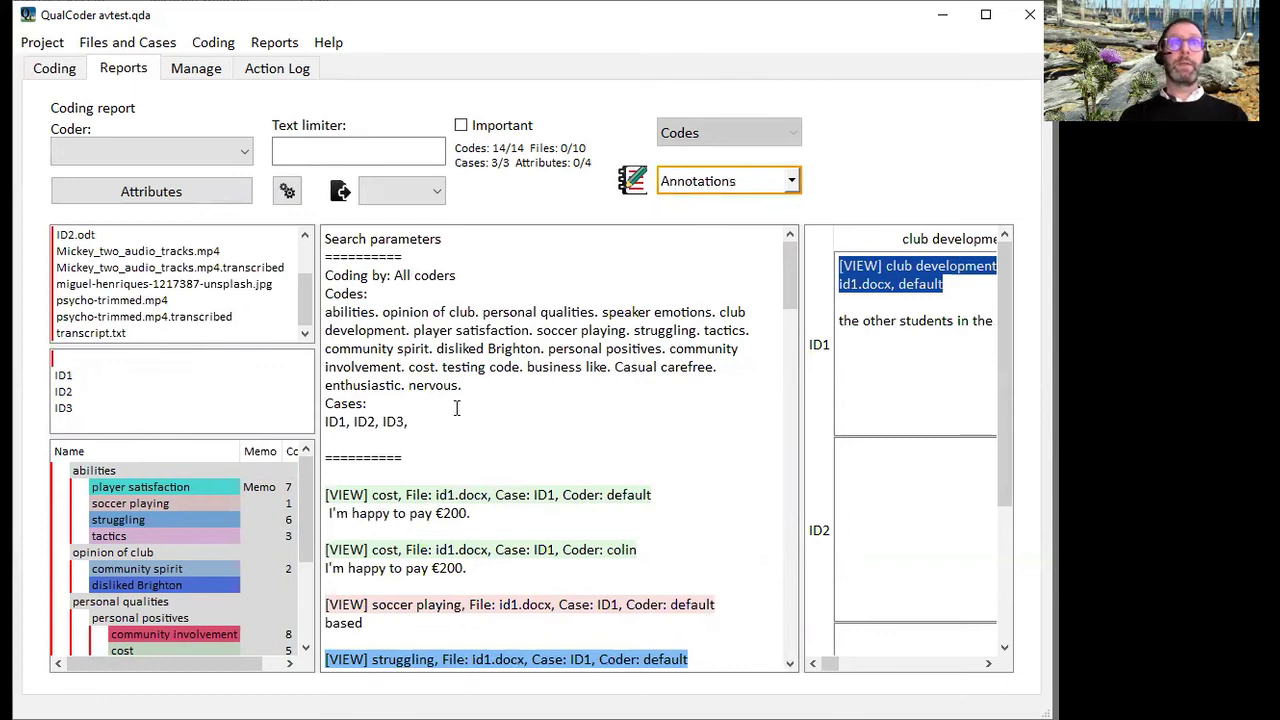
pyautogui.click(287, 193)
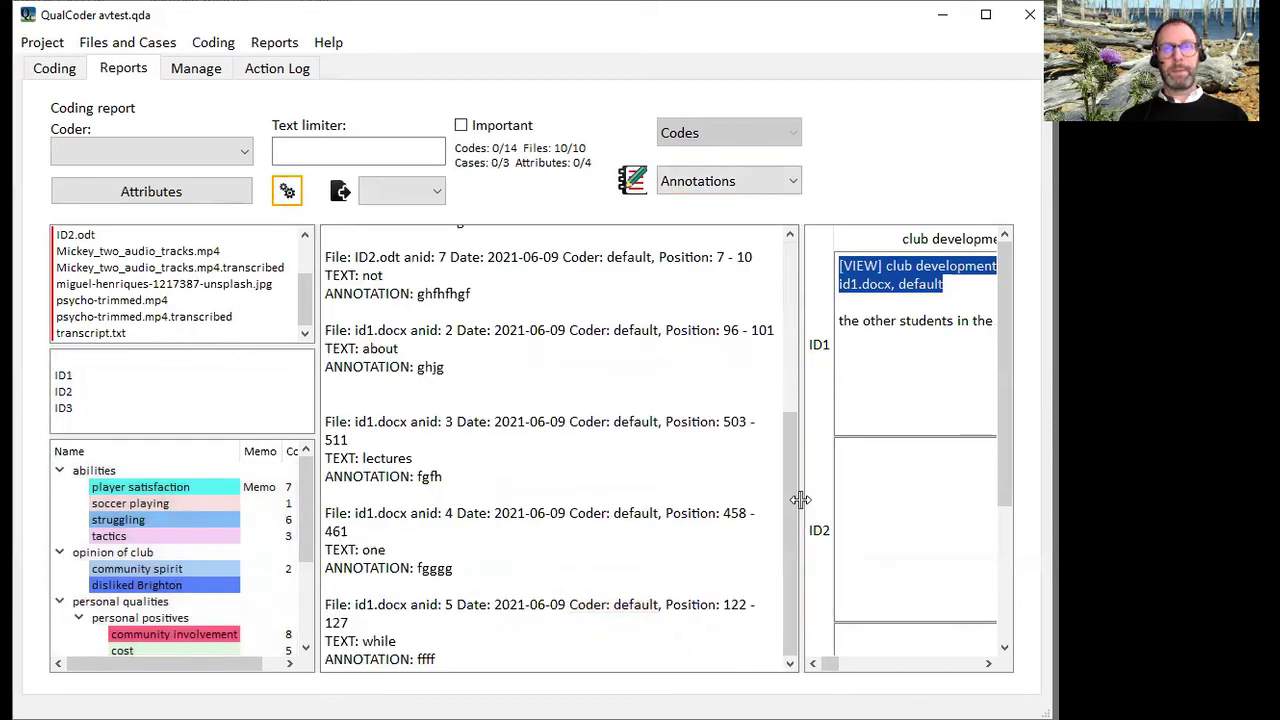
pyautogui.moveTo(800, 499); pyautogui.dragTo(1000, 451)
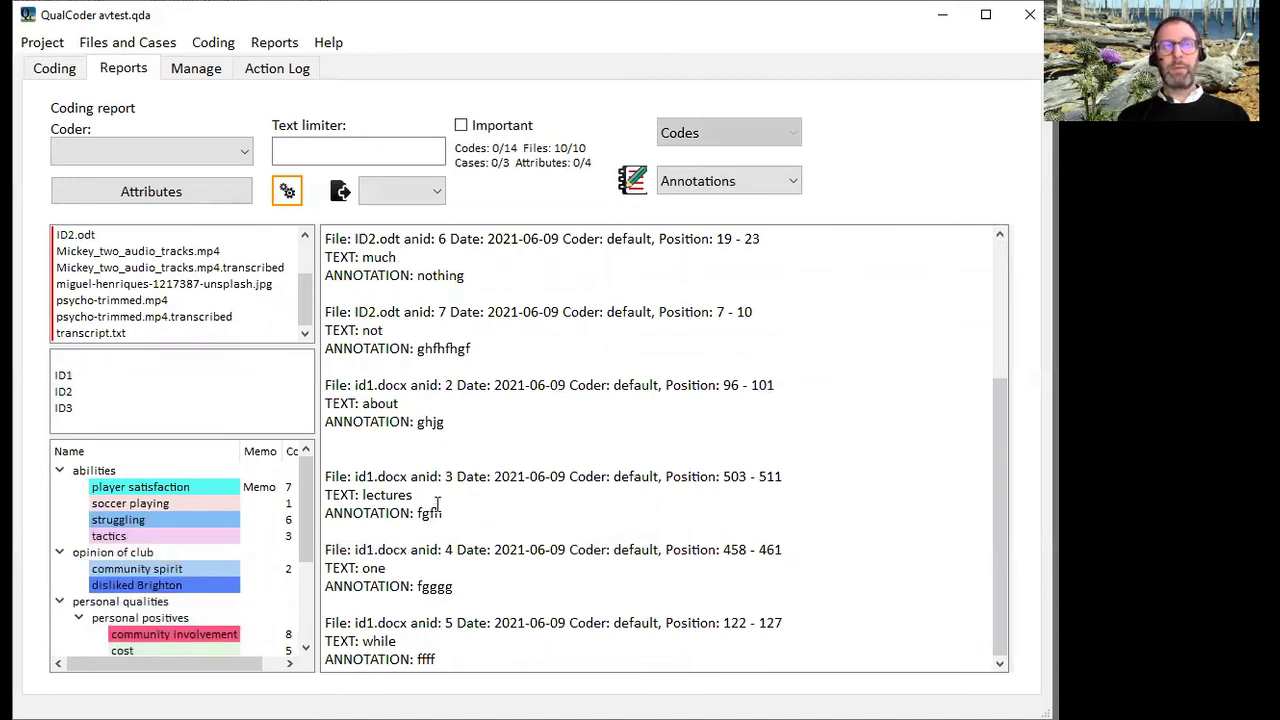
pyautogui.scroll(4, 437, 500)
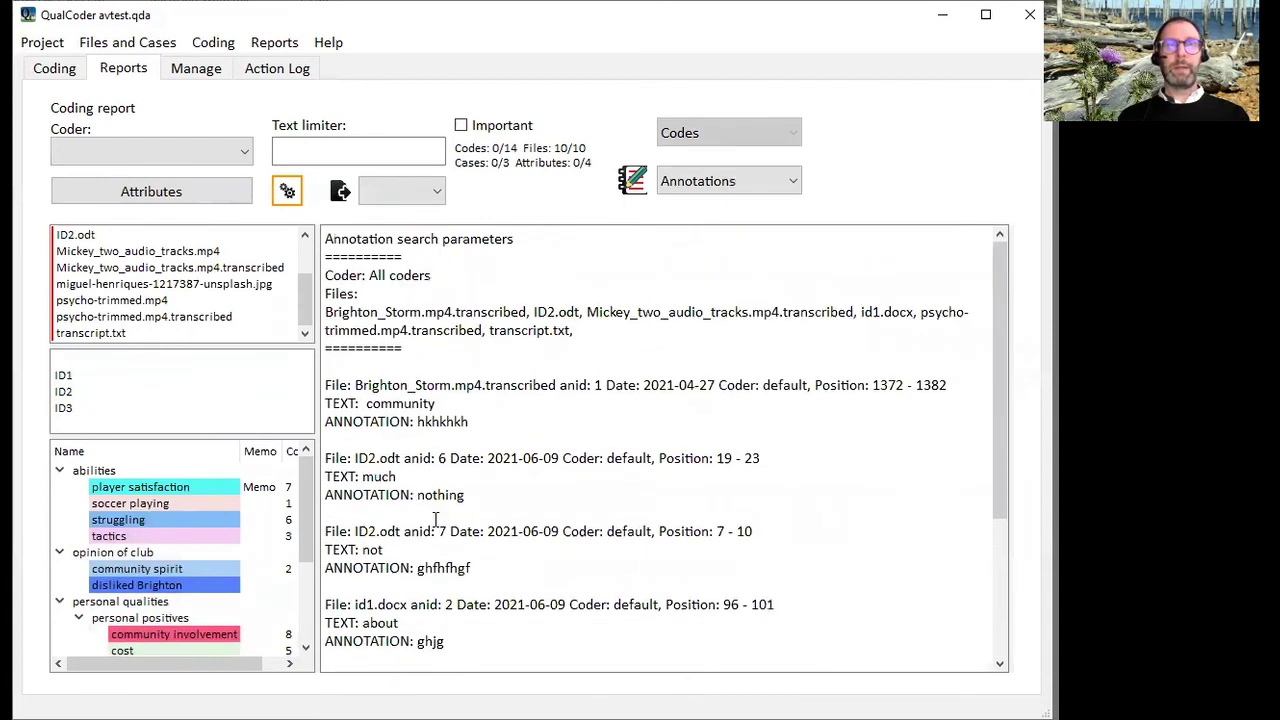
pyautogui.scroll(-4, 437, 510)
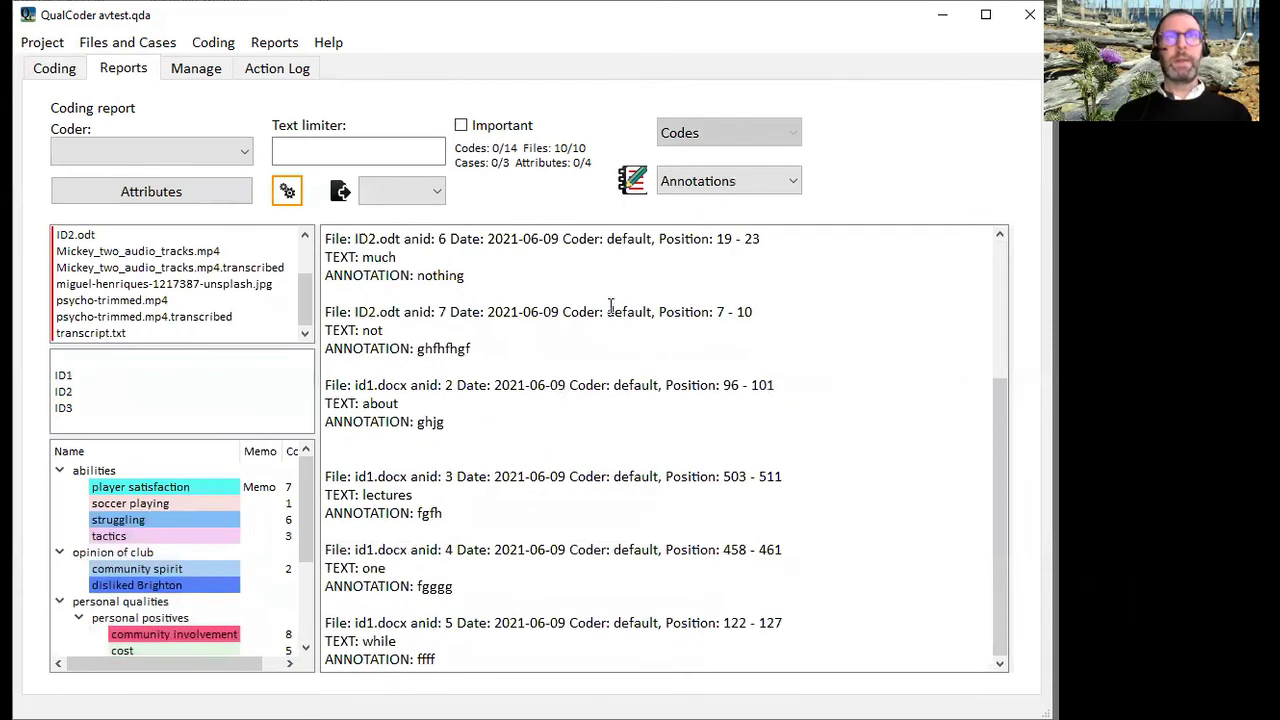
# Step: Run a coding report for the abilities category across all files with code text memos, and highlight the memos of the struggling segments
pyautogui.click(792, 182)
pyautogui.click(768, 223)
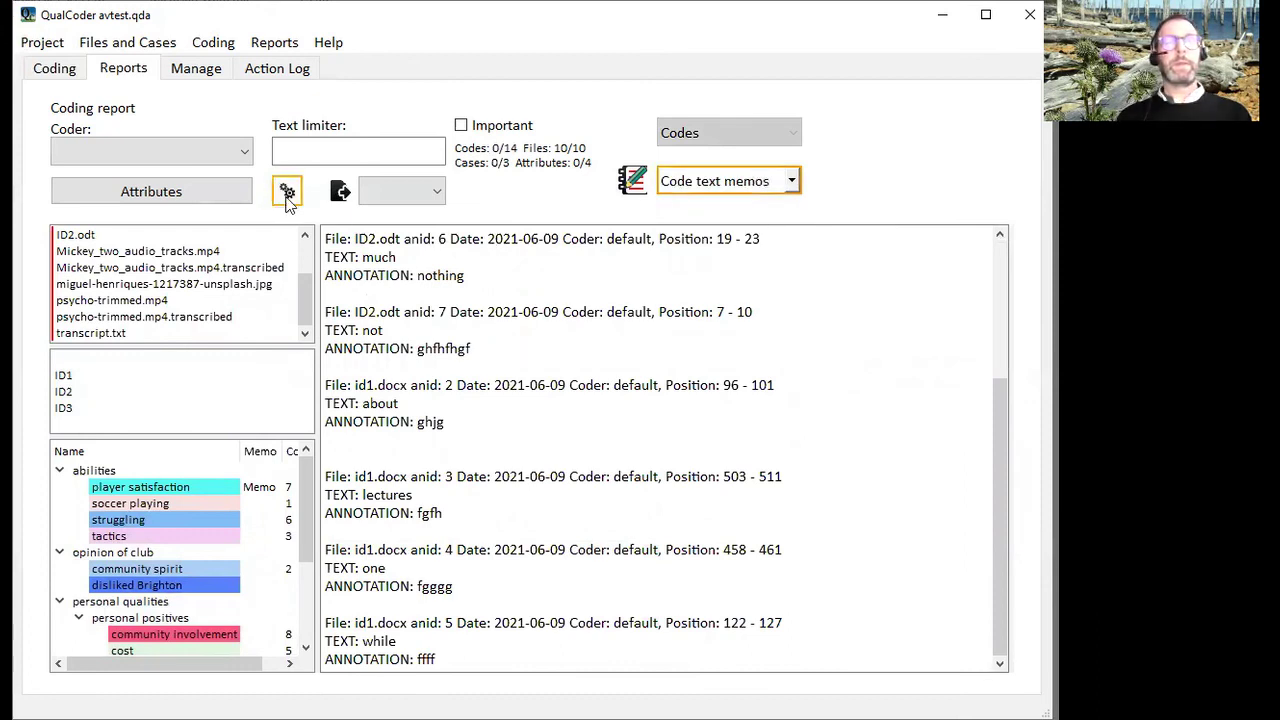
pyautogui.click(112, 470)
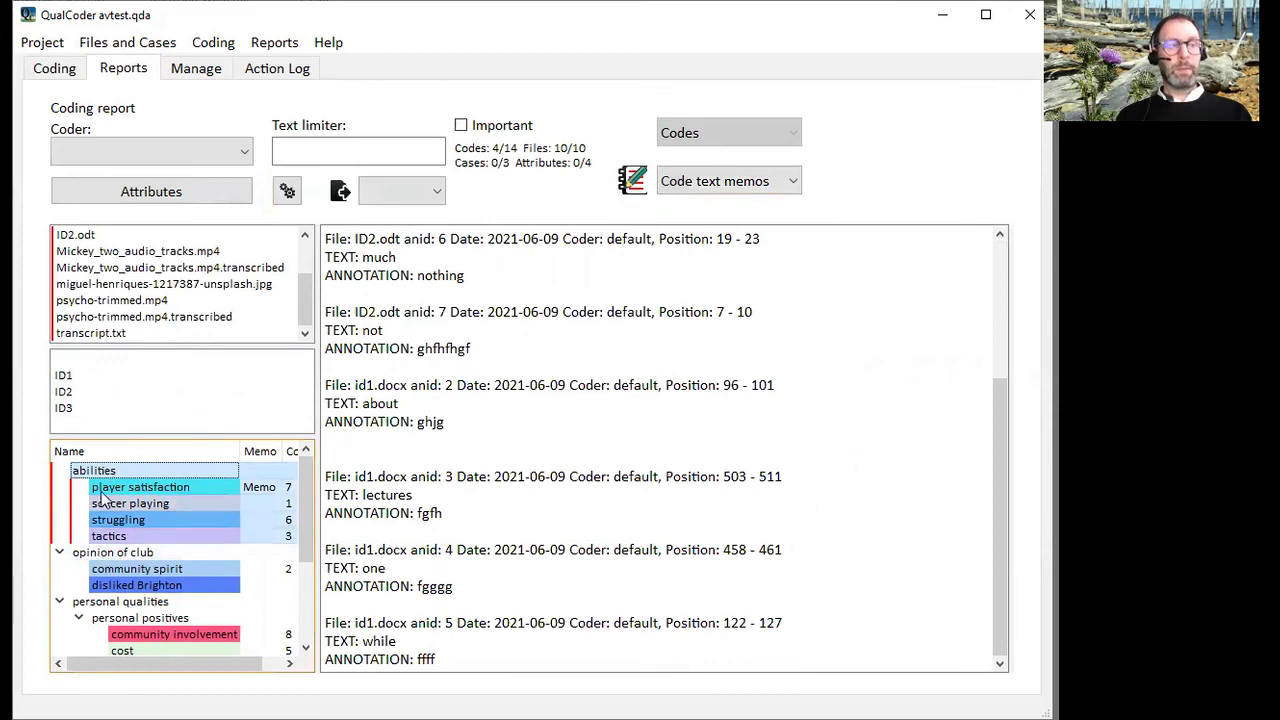
pyautogui.click(287, 194)
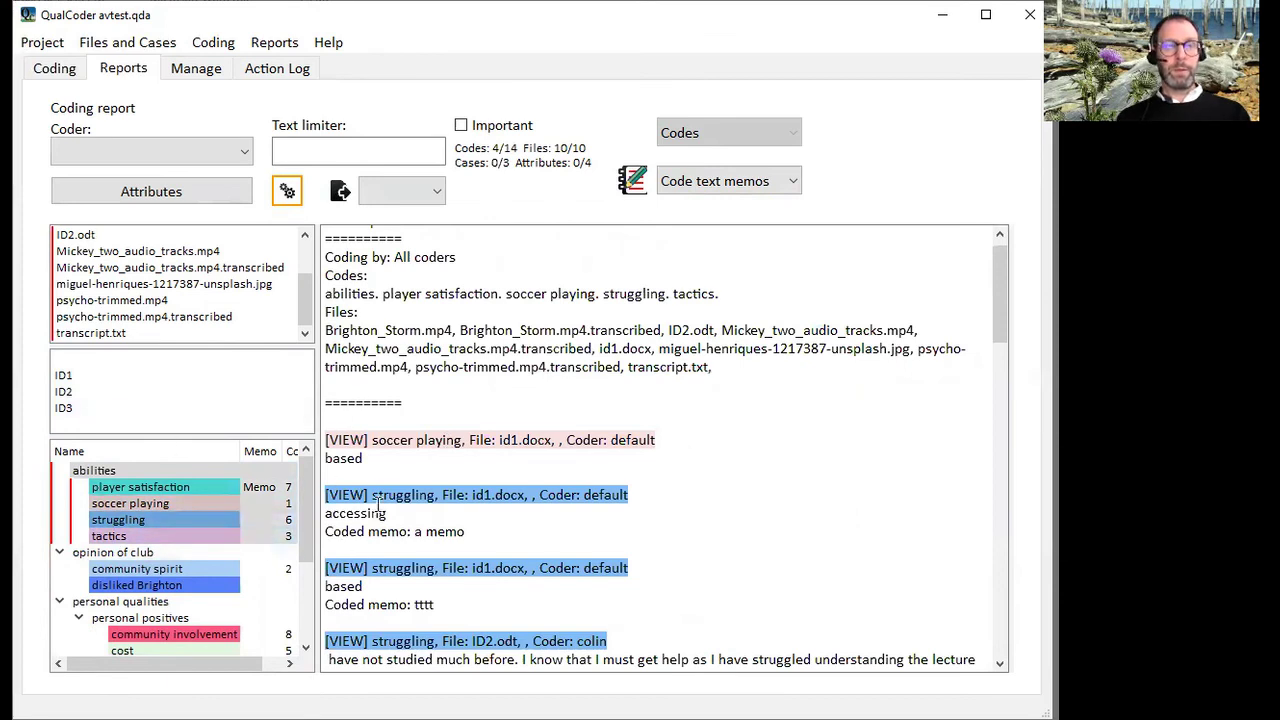
pyautogui.scroll(-1, 426, 520)
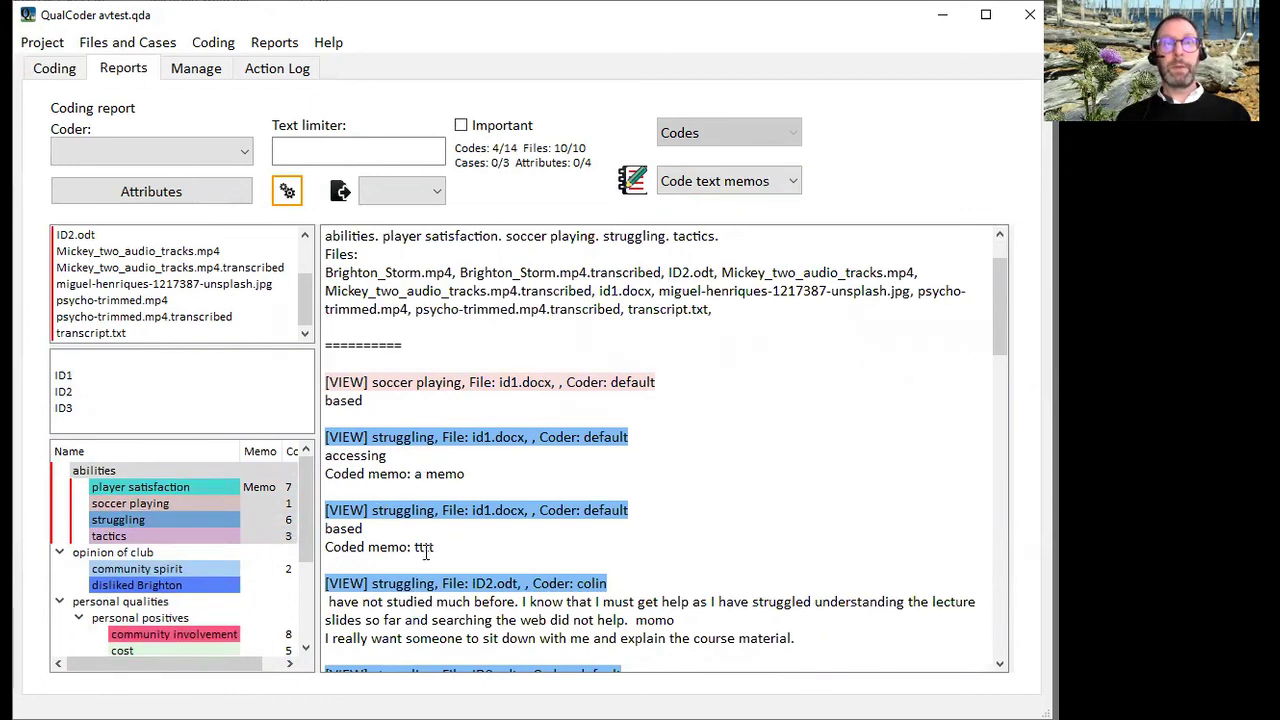
pyautogui.moveTo(430, 550); pyautogui.dragTo(338, 550)
pyautogui.moveTo(474, 474); pyautogui.dragTo(334, 477)
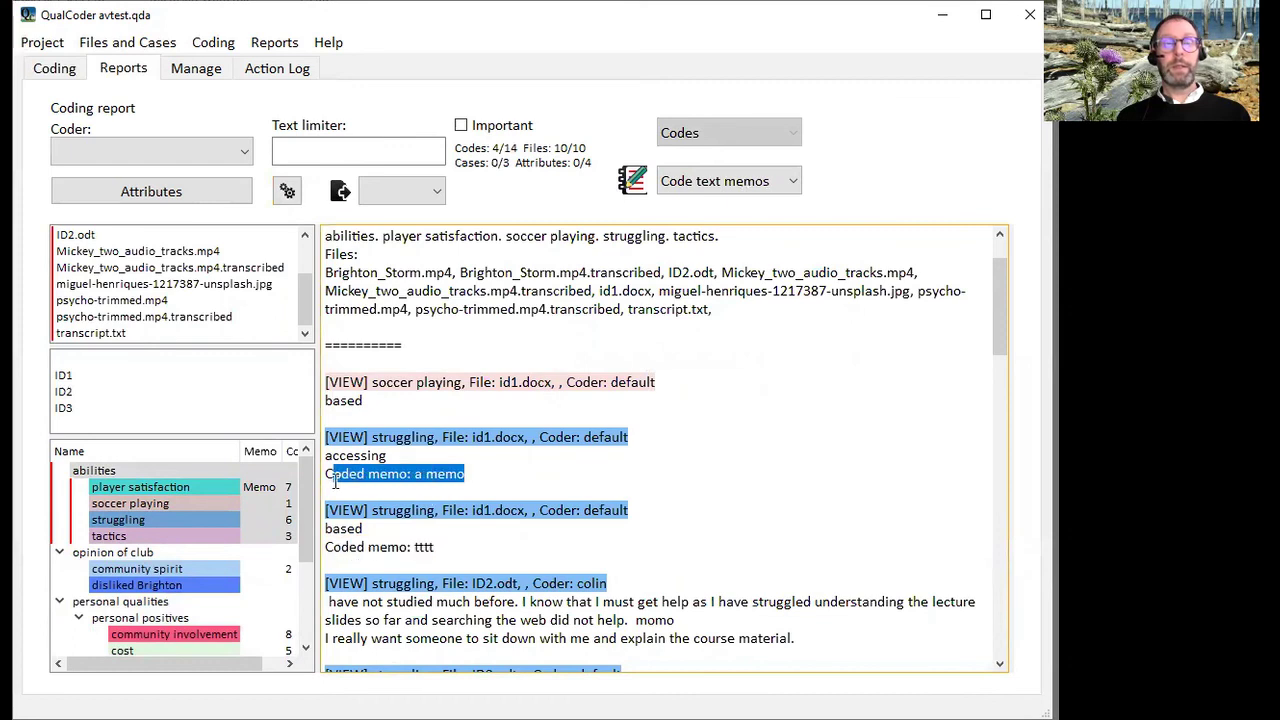
# Step: Rerun the abilities report with all memos and look through the file, code and coded memos
pyautogui.click(788, 185)
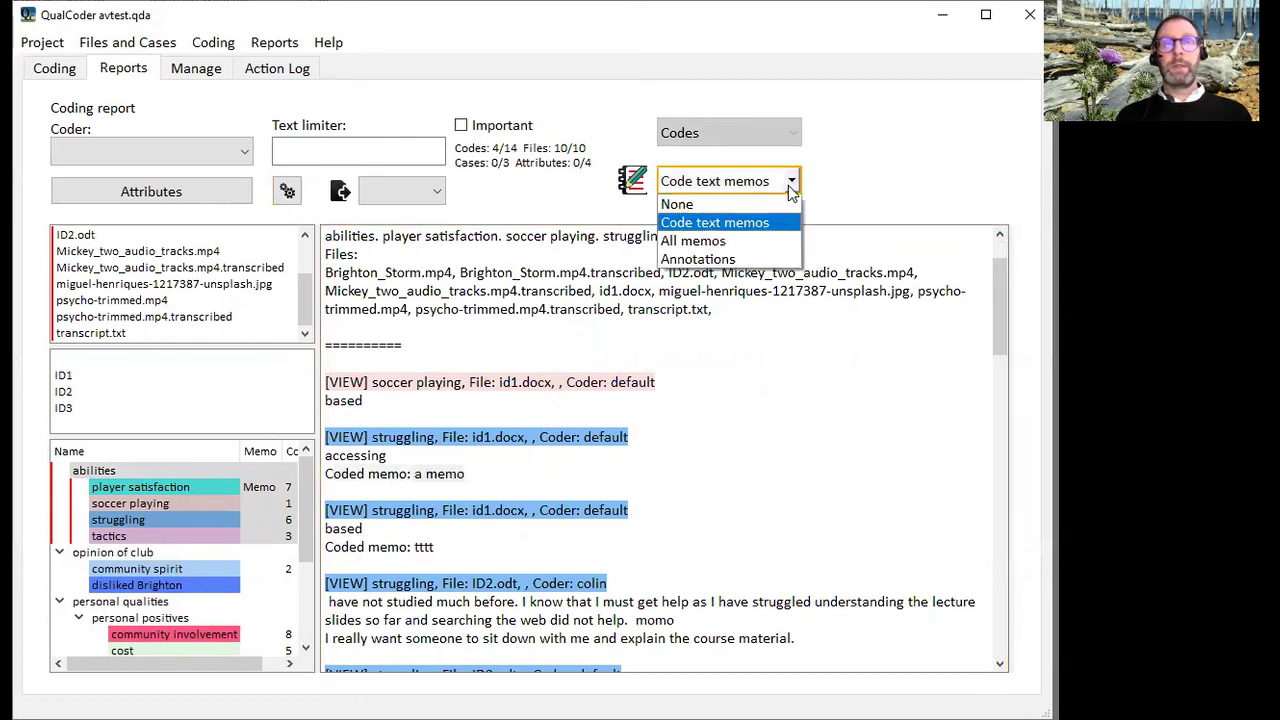
pyautogui.click(700, 241)
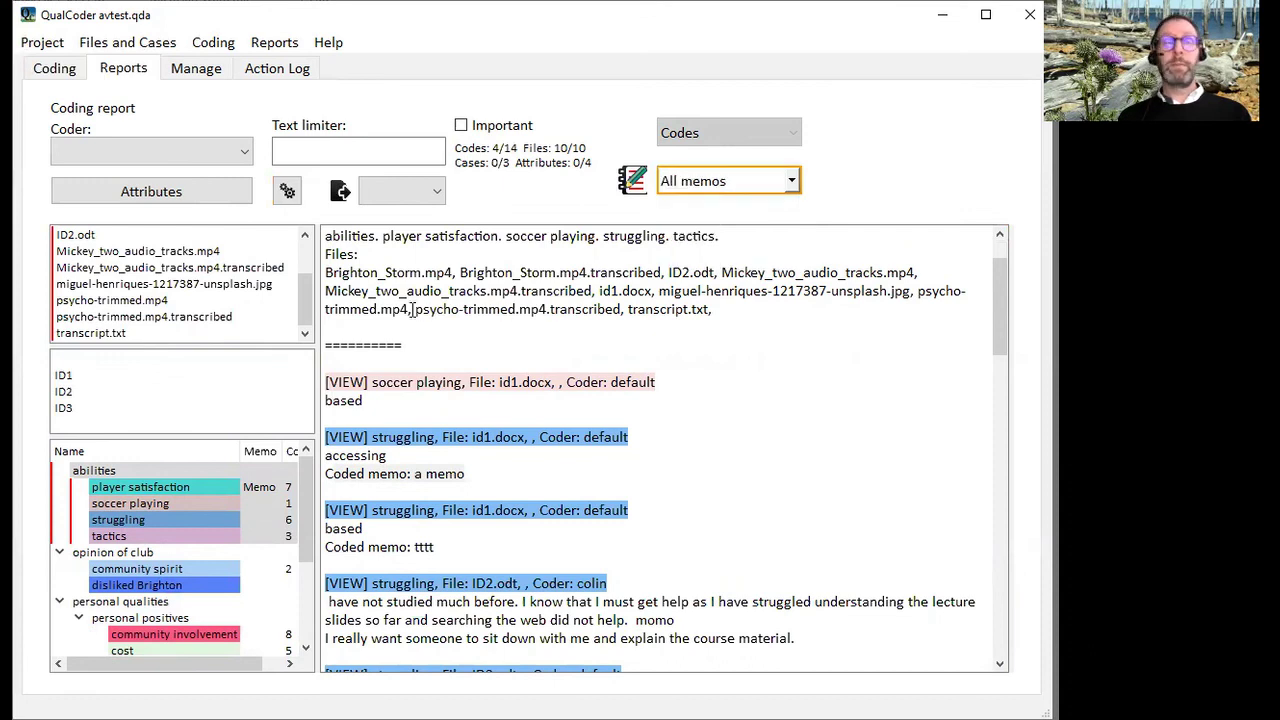
pyautogui.click(287, 194)
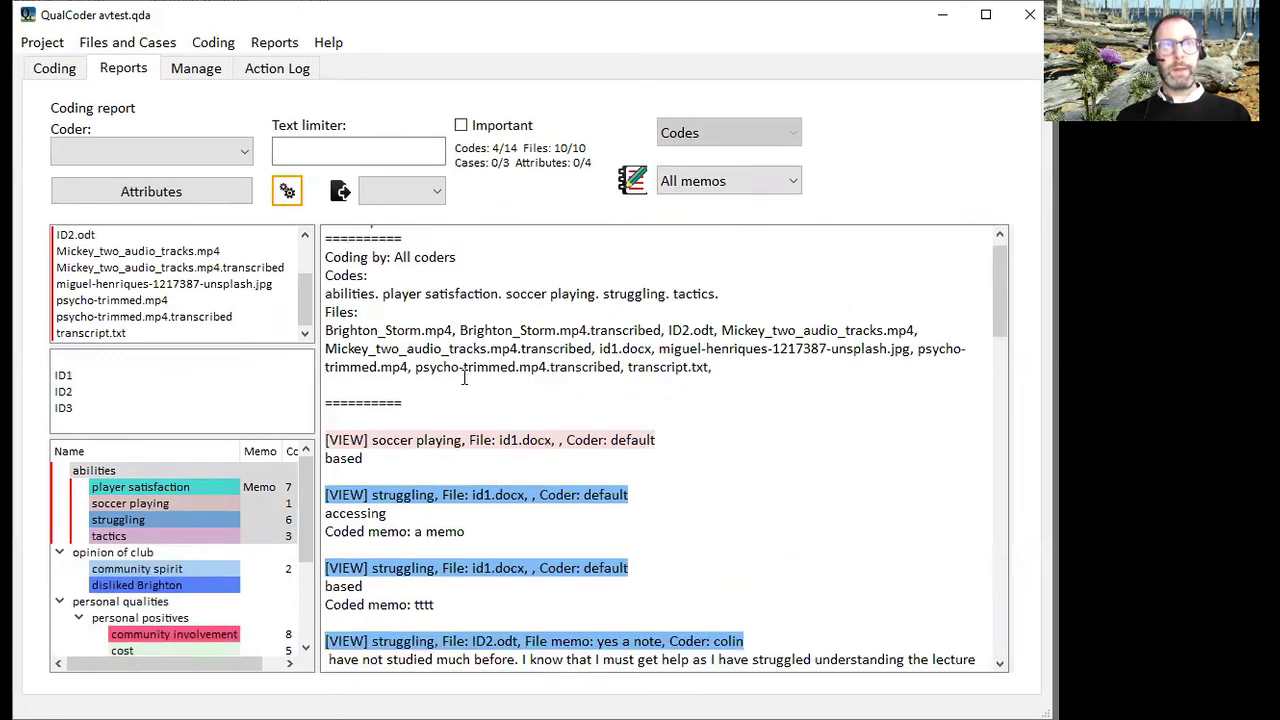
pyautogui.scroll(-3, 463, 348)
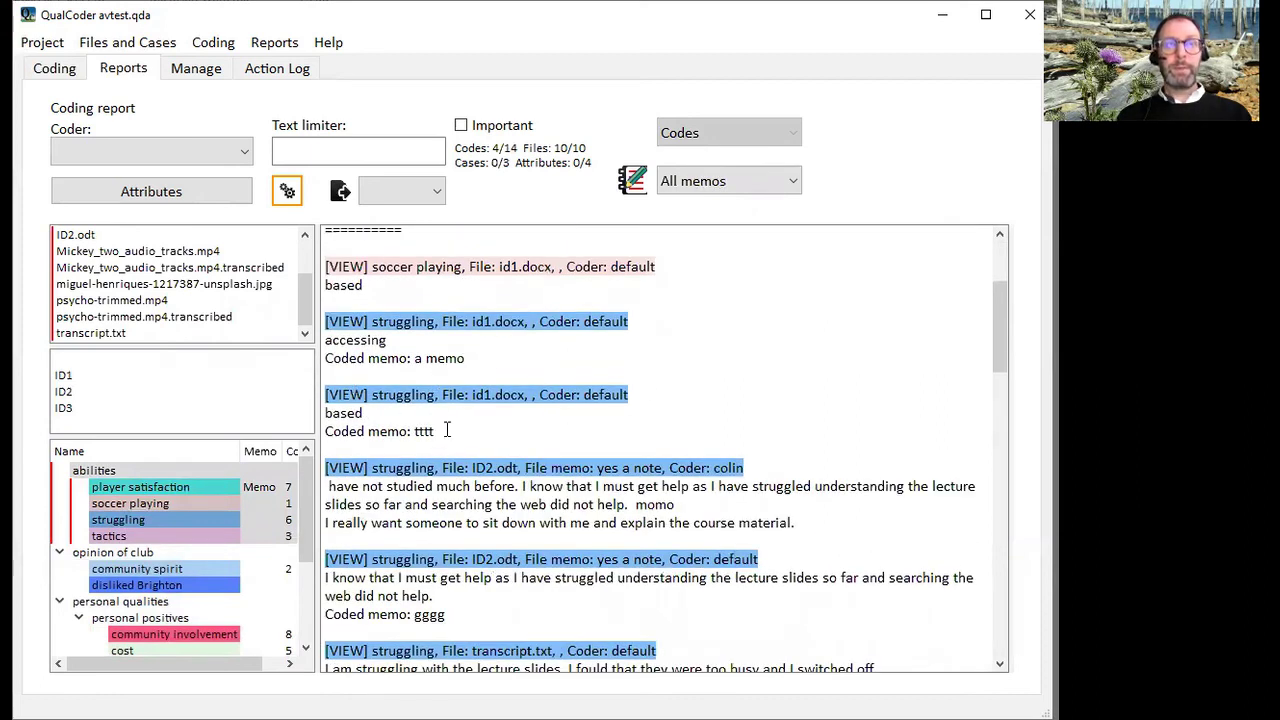
pyautogui.scroll(-1, 447, 430)
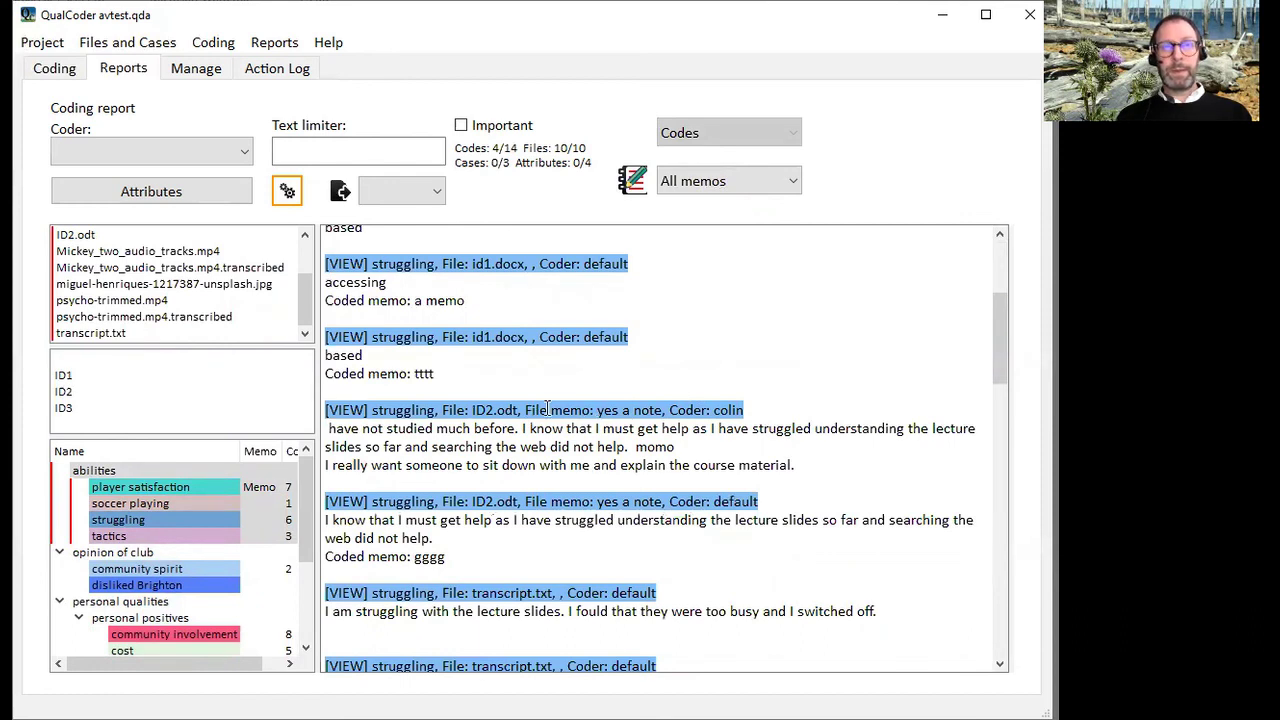
pyautogui.scroll(-3, 530, 405)
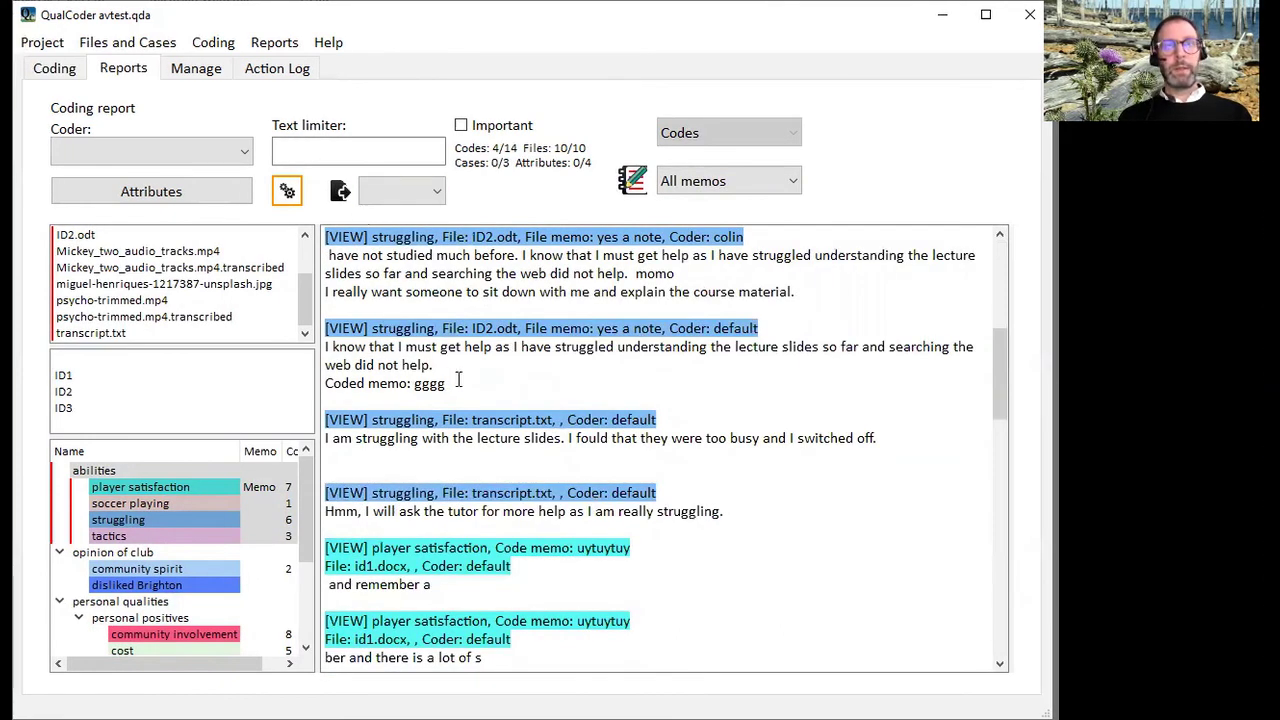
pyautogui.scroll(-12, 459, 379)
pyautogui.scroll(15, 459, 379)
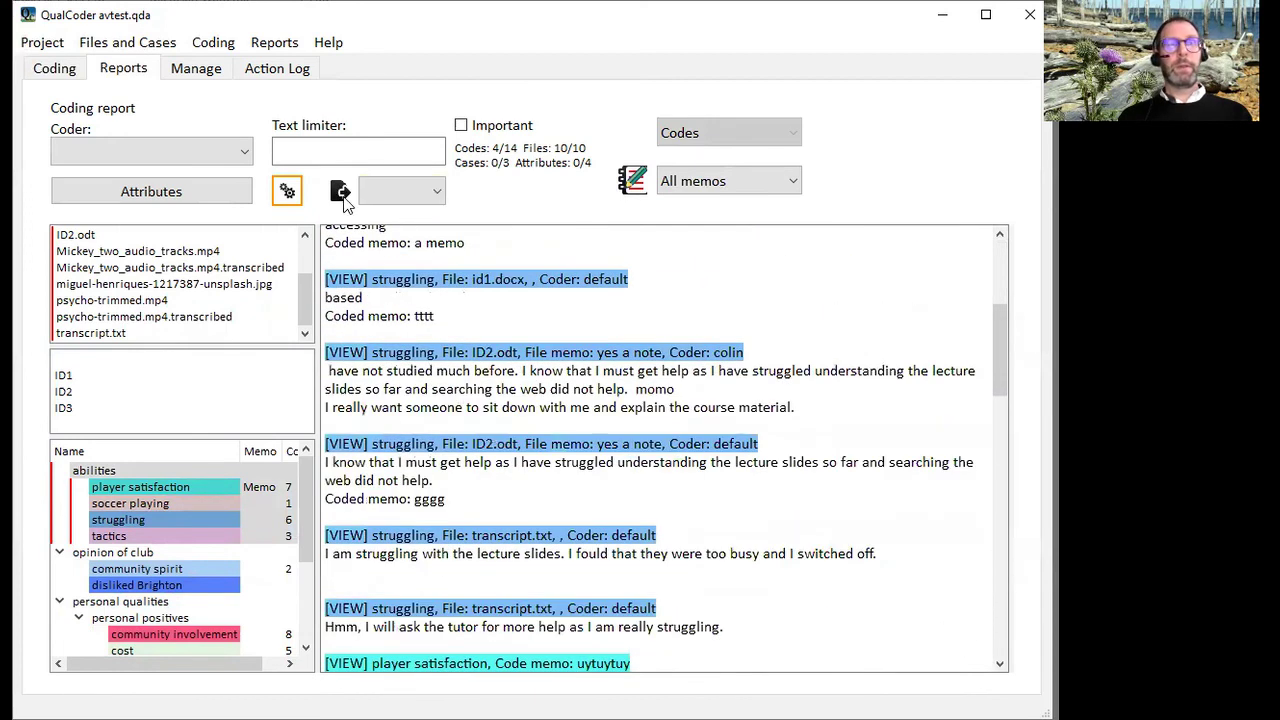
# Step: Open the choice of export formats for the coding report
pyautogui.click(430, 191)
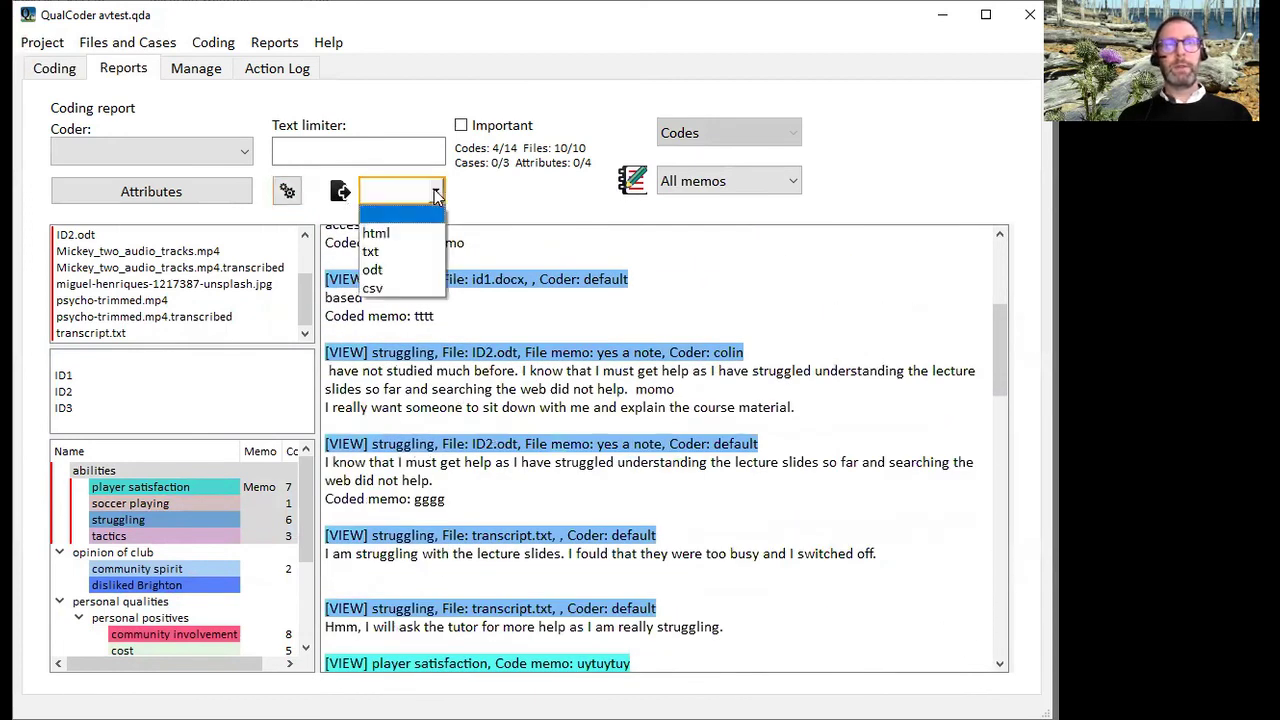